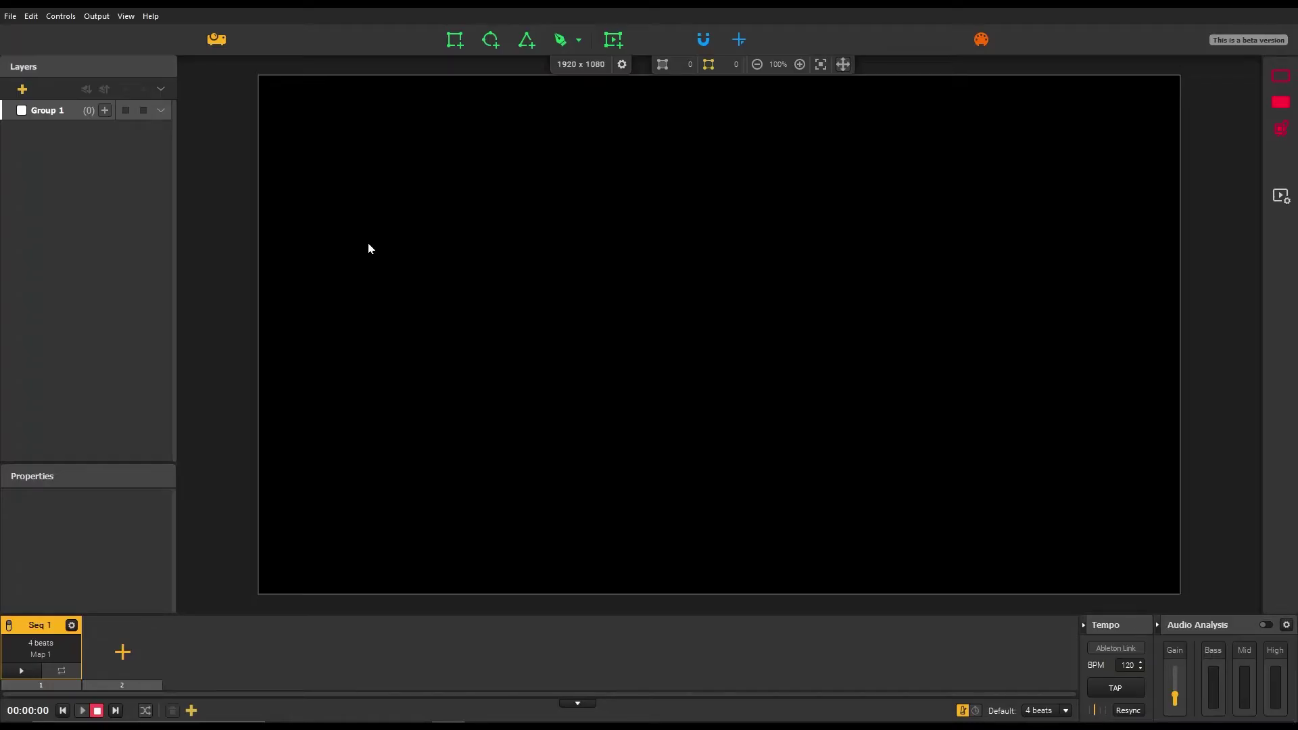
Output the mapping fullscreen on the projector display
click(97, 18)
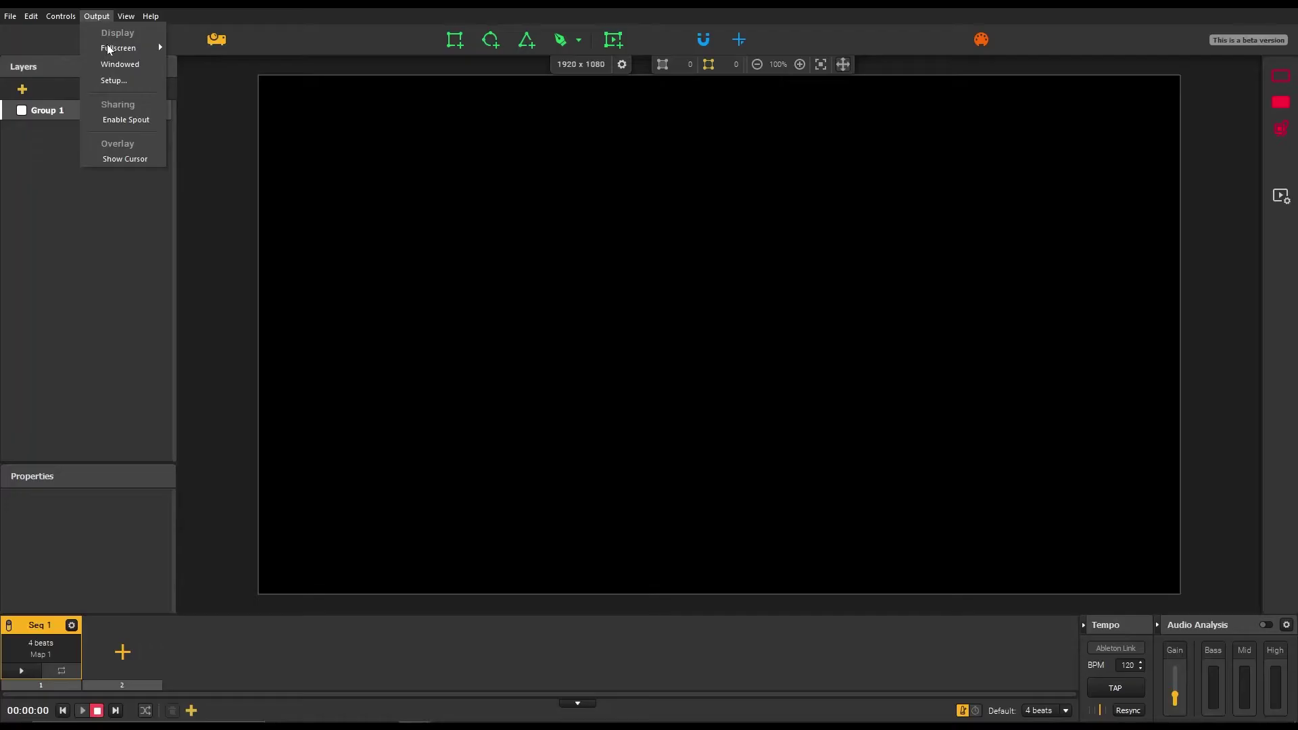
mouse_move(136, 47)
click(186, 80)
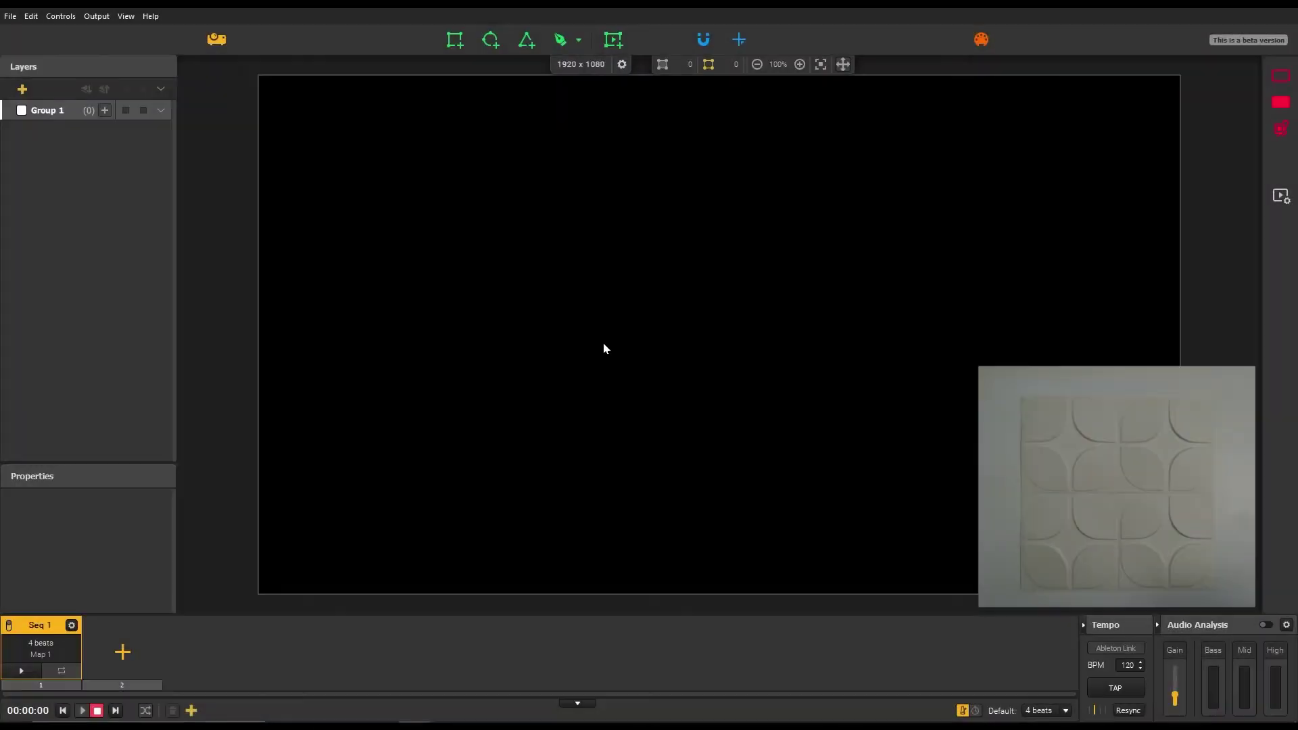
Draw a petal-shaped face with the Pen tool near the canvas centre, tracing one petal of the projected relief
click(560, 41)
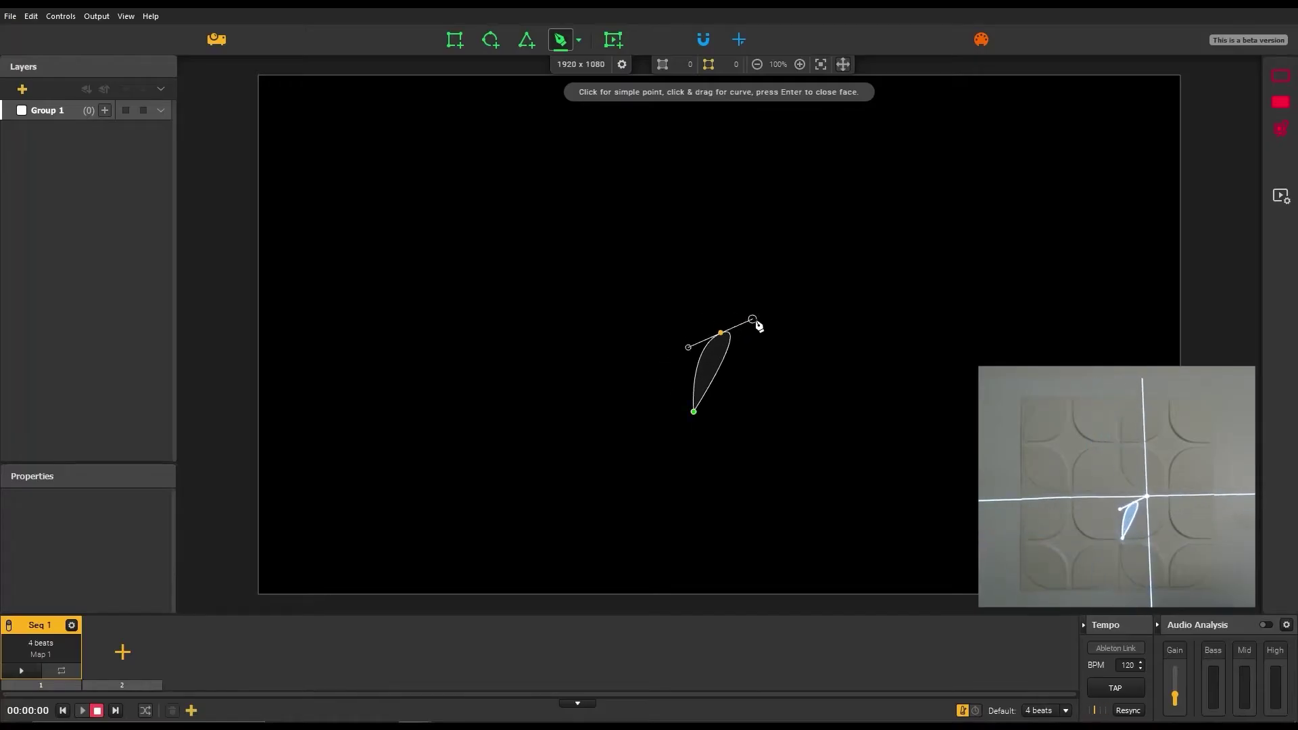
click(790, 319)
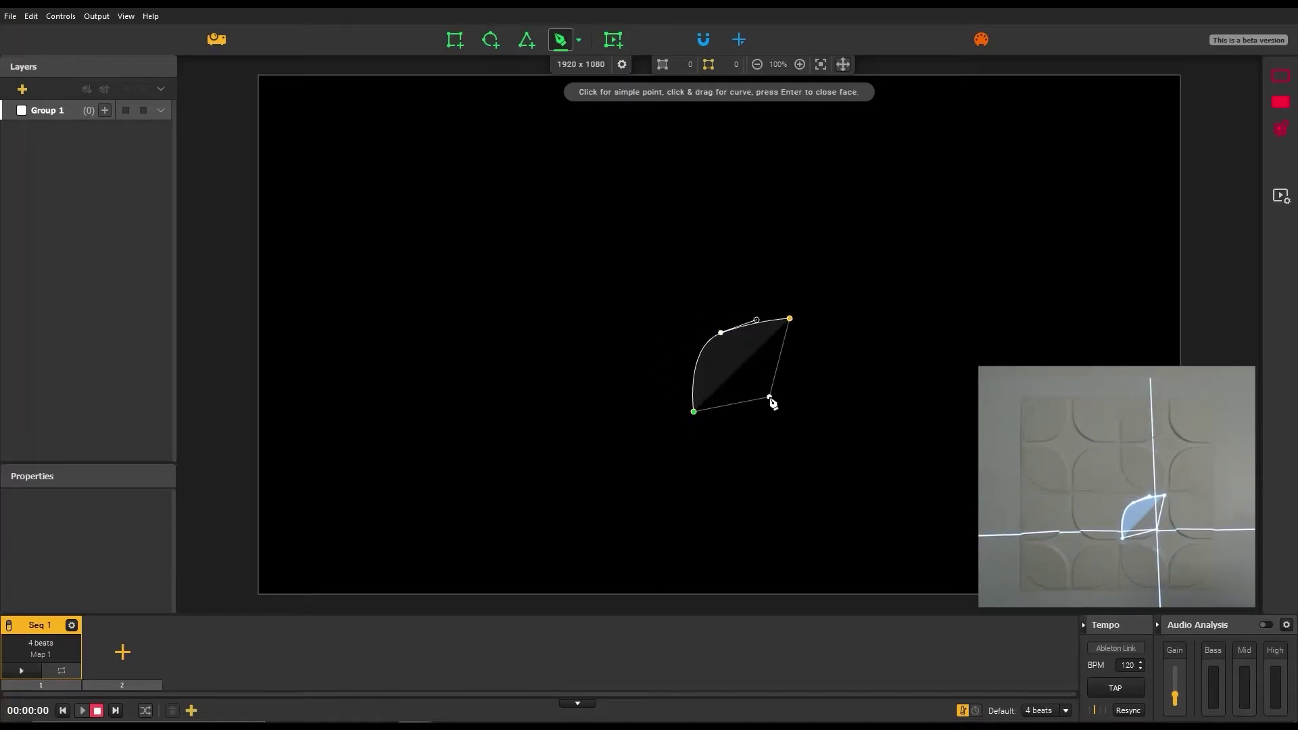
drag(770, 398, 753, 422)
key(Return)
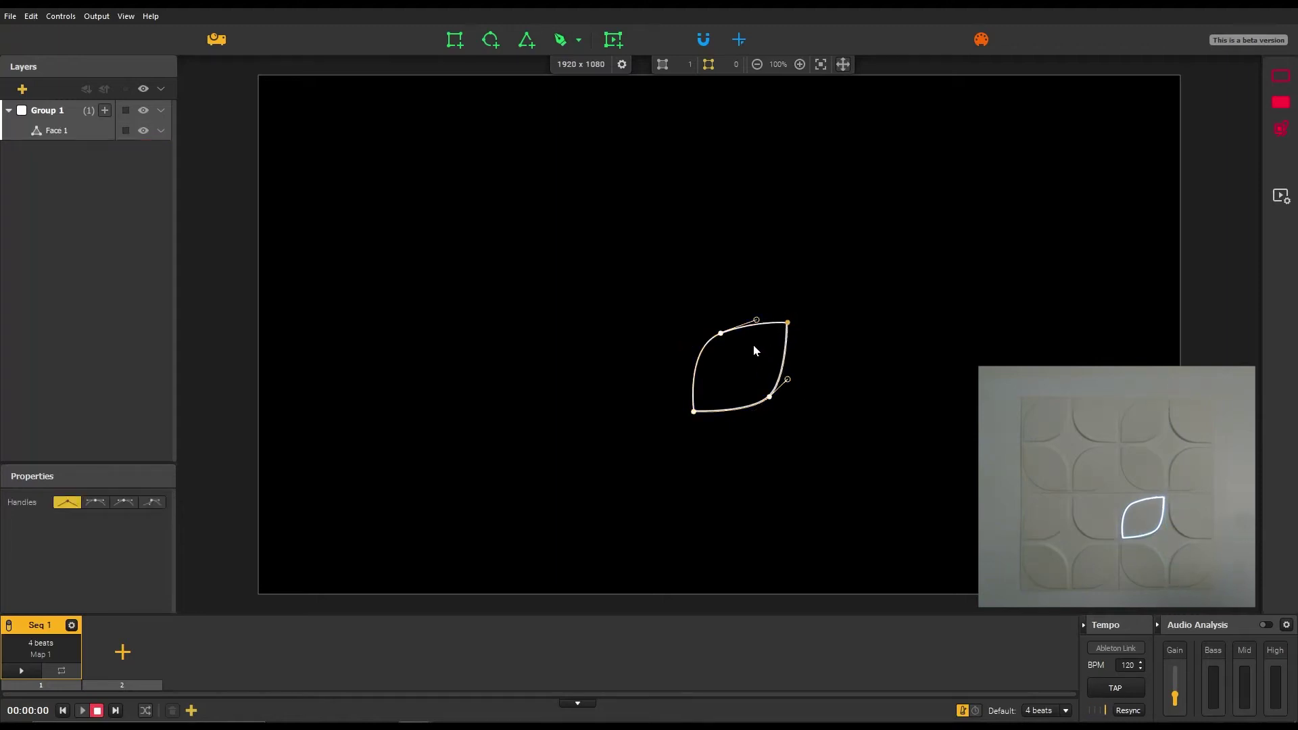
Fine-tune the first petal's curve, nudging its upper-left curve point slightly right and down to match the relief
click(769, 397)
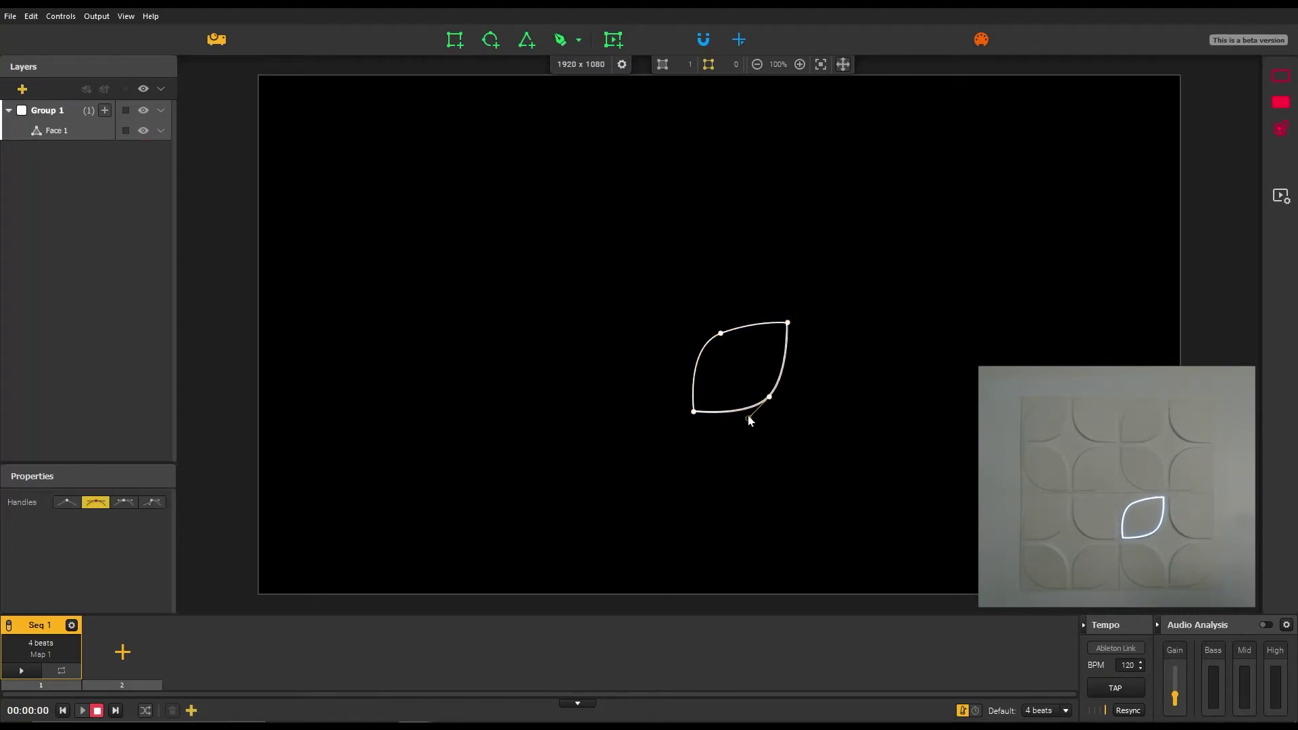
key(Down)
key(Down)
key(Down)
key(Right)
key(Right)
key(Right)
key(Right)
key(Right)
key(Right)
Draw two more petal-shaped faces with the Pen tool to the left of the first petal, following the relief
click(558, 44)
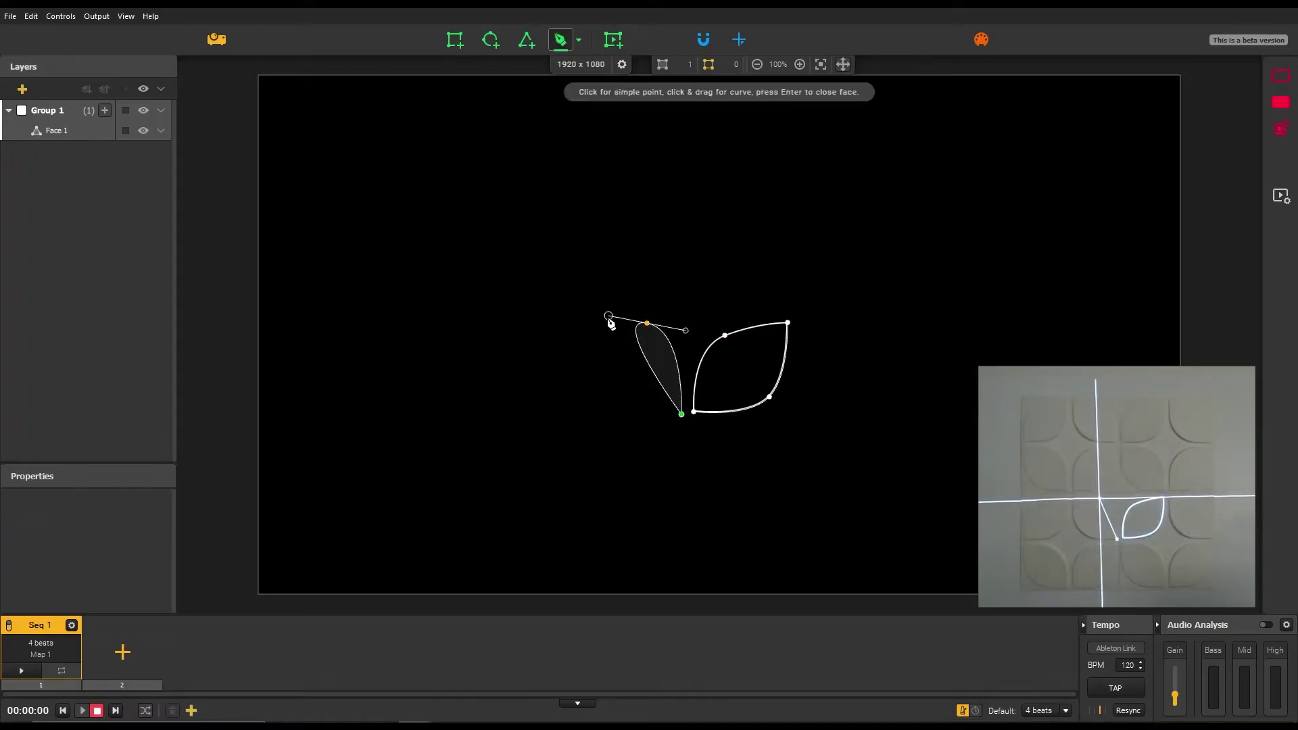
key(Return)
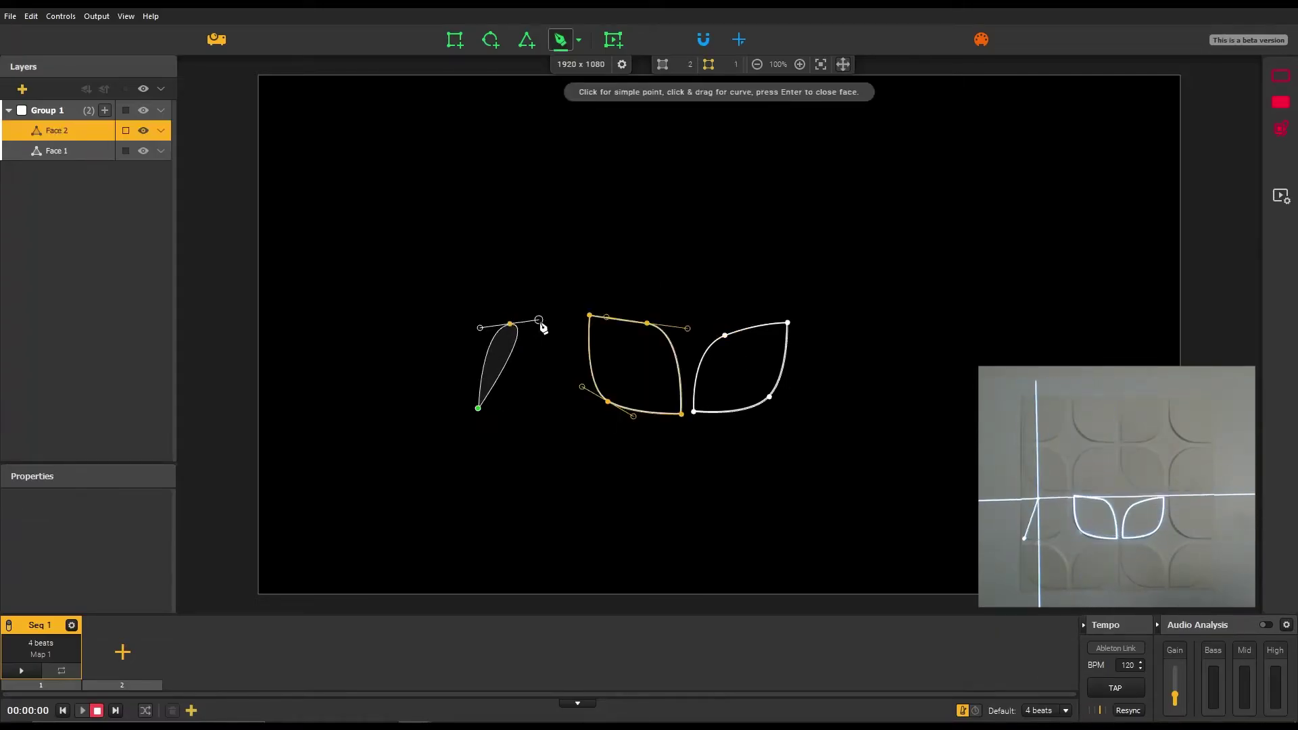
drag(556, 399, 572, 382)
key(Return)
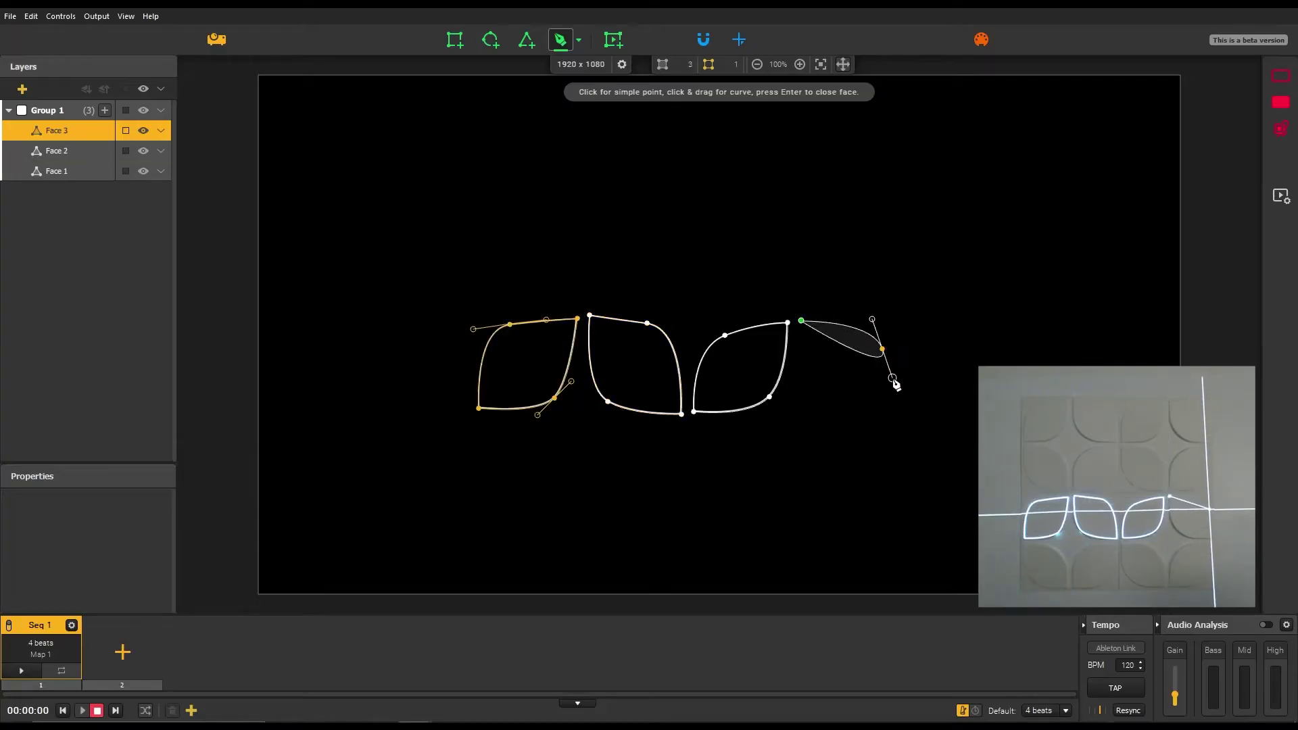
Draw a fourth petal to the right of the first one to complete the row
click(889, 415)
drag(814, 394, 794, 369)
click(802, 321)
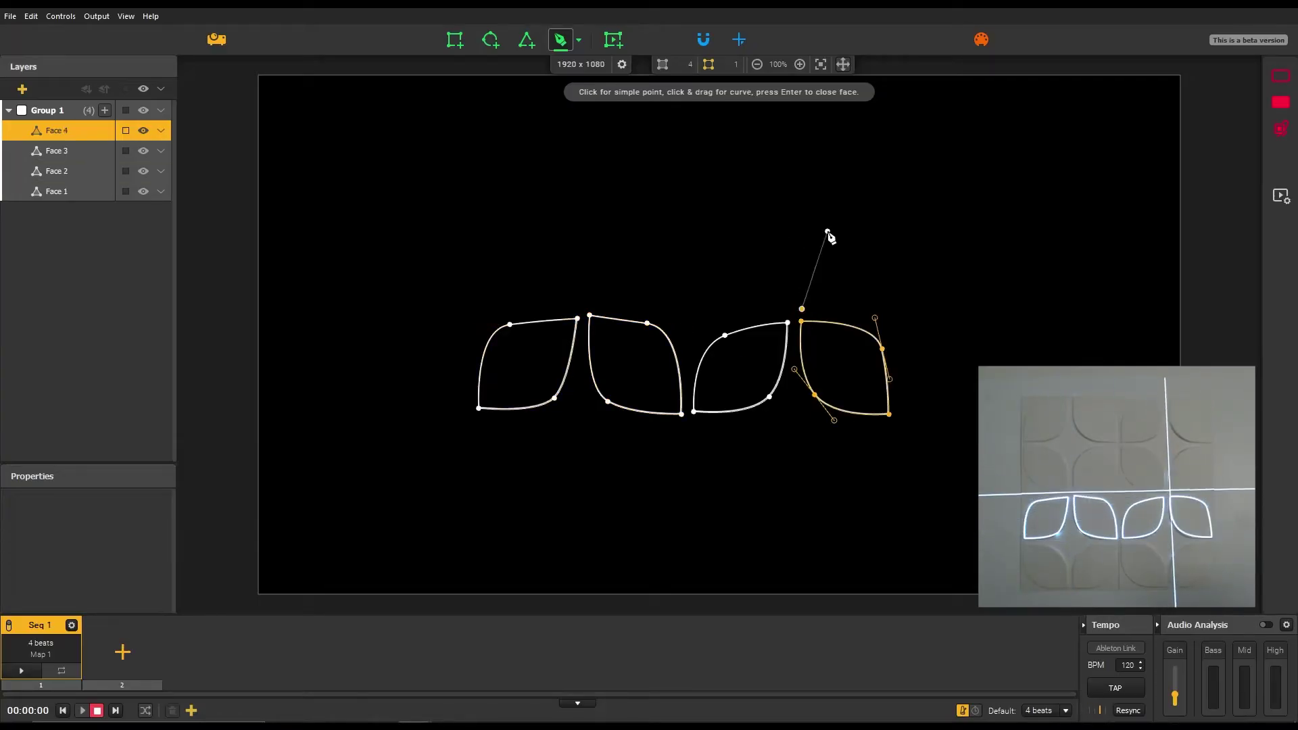
Draw petal faces in the other rows until all sixteen petals of the relief's 4 × 4 grid are traced
drag(877, 292, 859, 310)
key(Return)
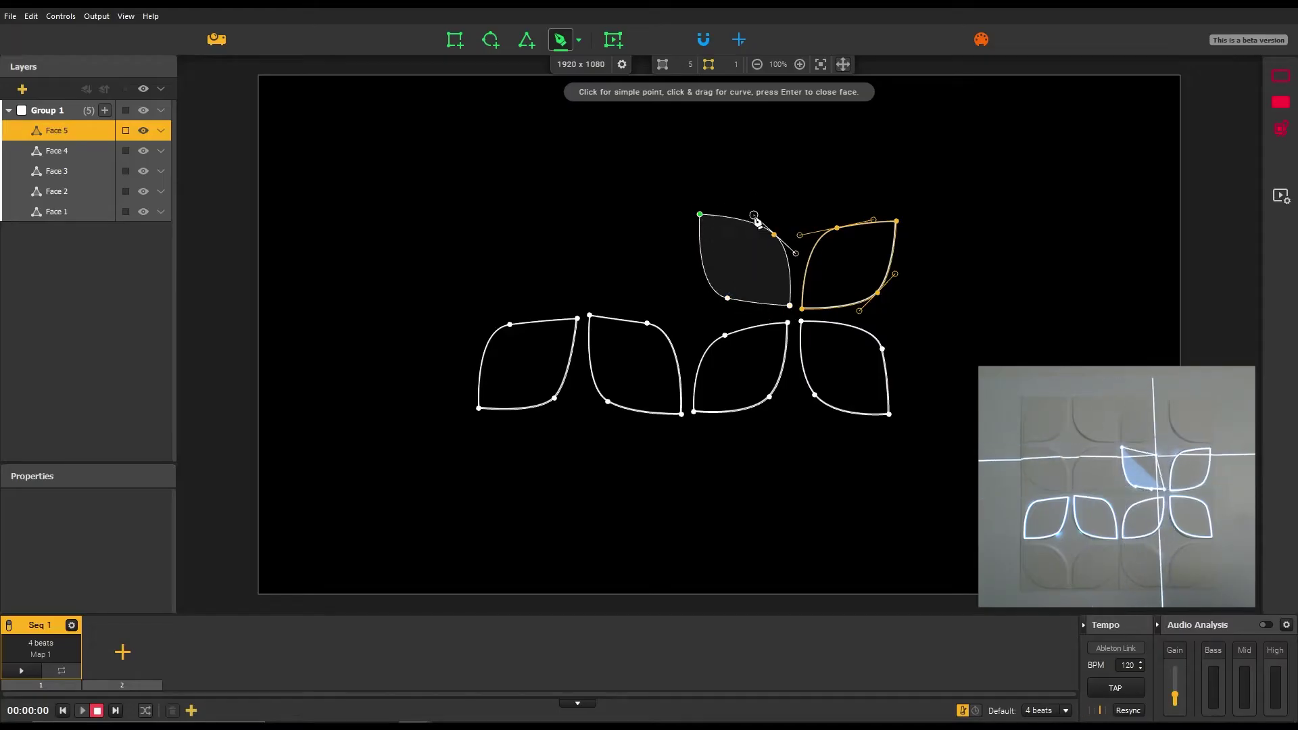
key(Return)
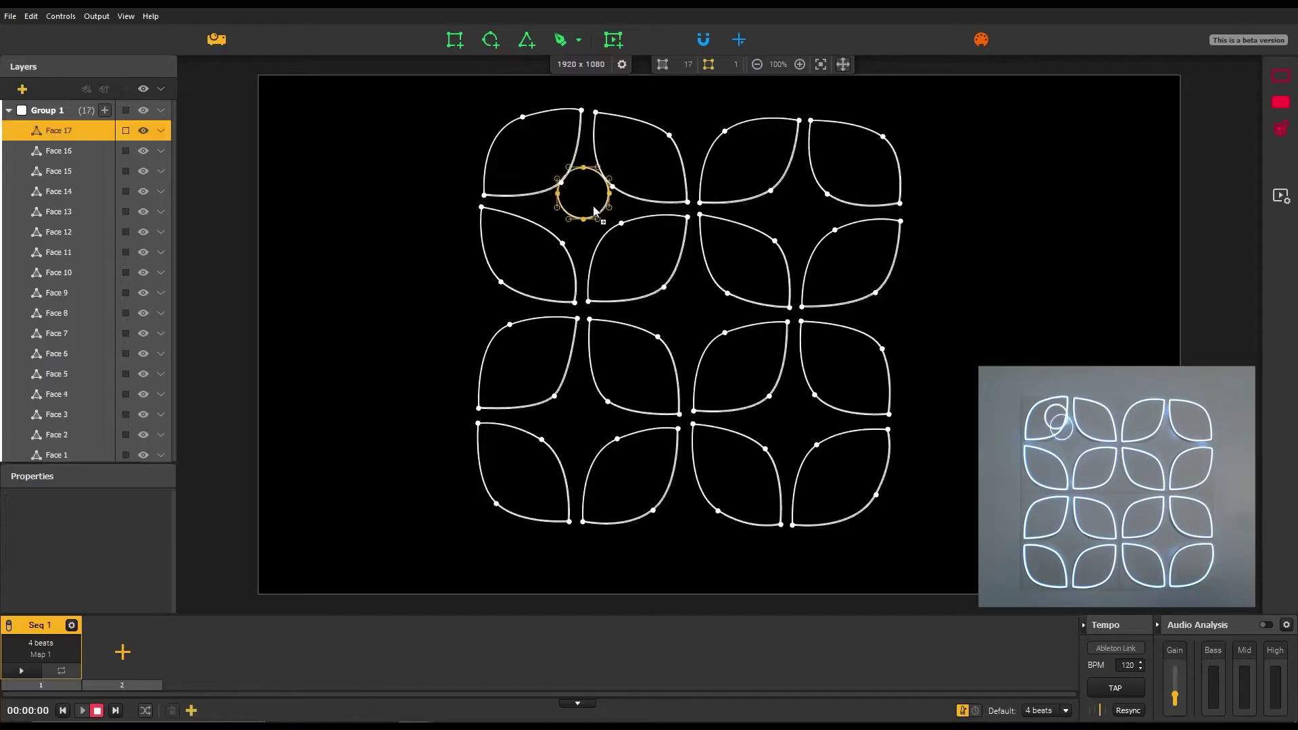
Place five identical circles, one in the middle of each four-petal flower and one at the centre of the whole pattern
drag(582, 209, 690, 310)
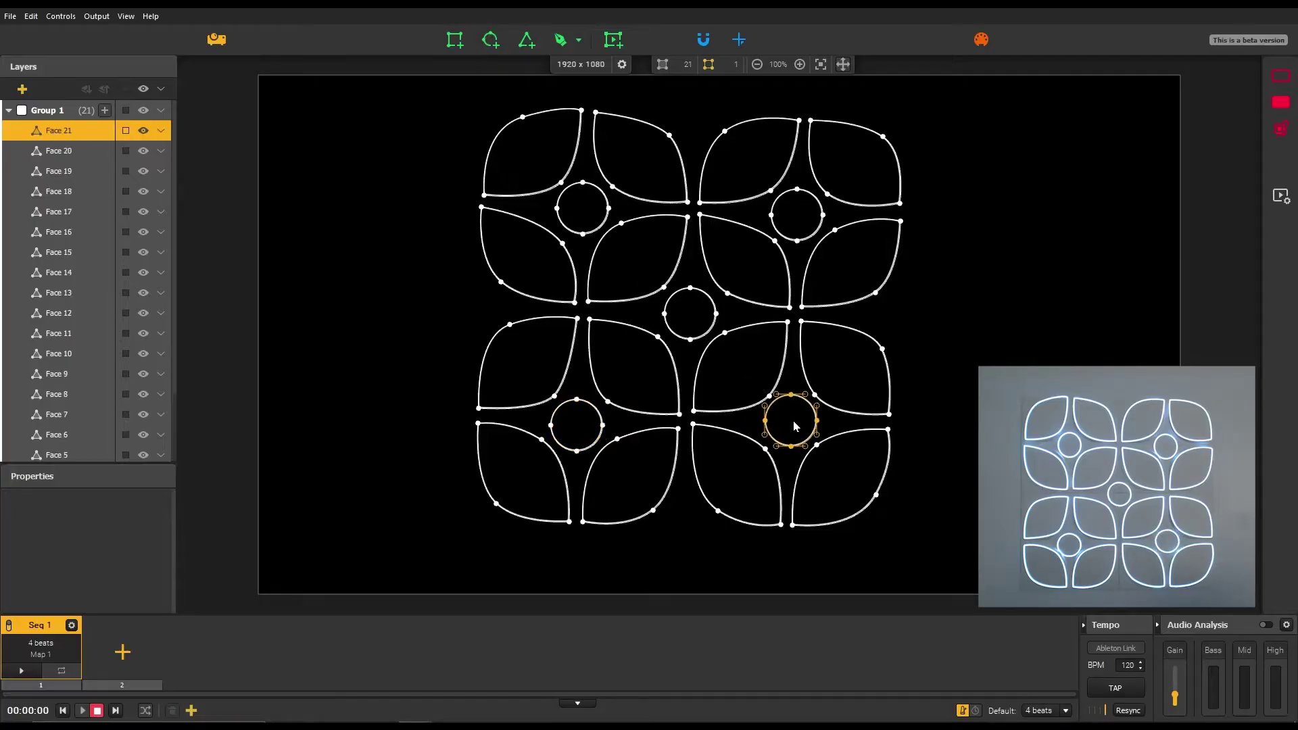
click(578, 427)
click(797, 213)
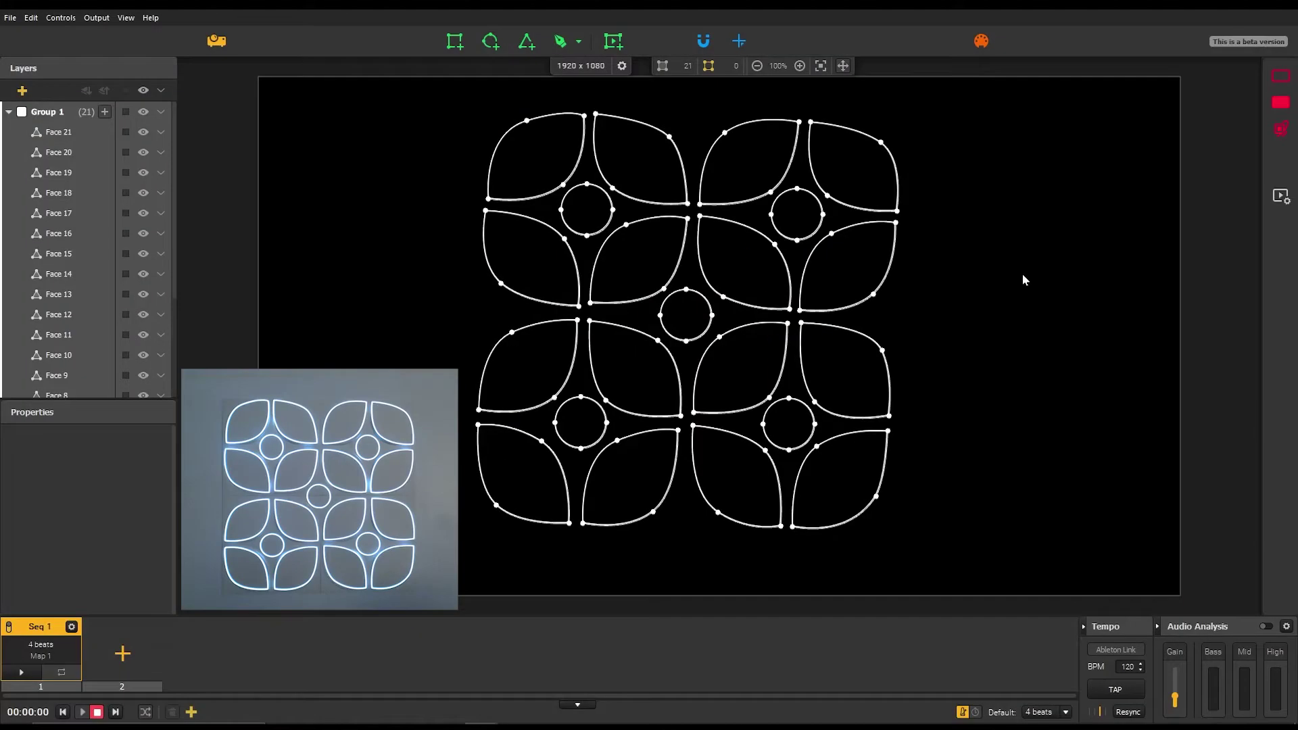
Enable the Random colour filling effect on Group 1 and set its first colour to a dark orange-brown
click(1277, 103)
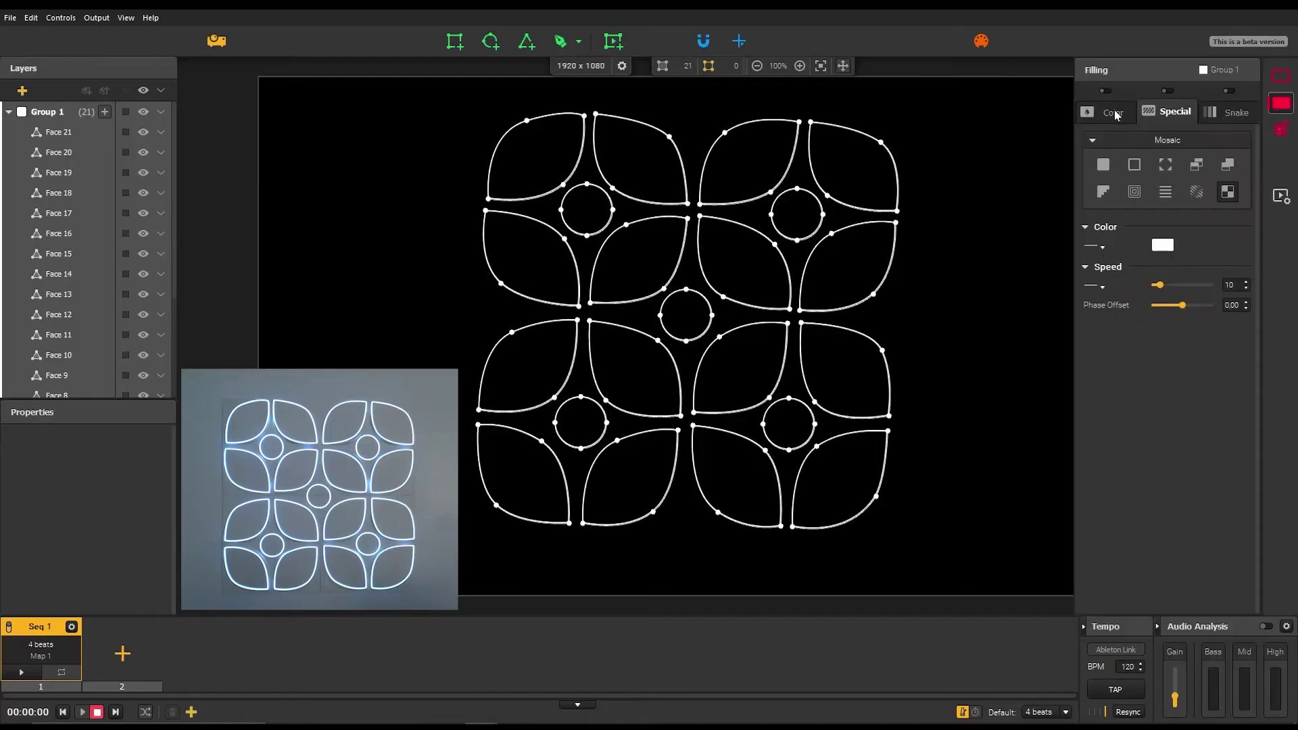
click(1113, 113)
click(1104, 90)
click(1117, 219)
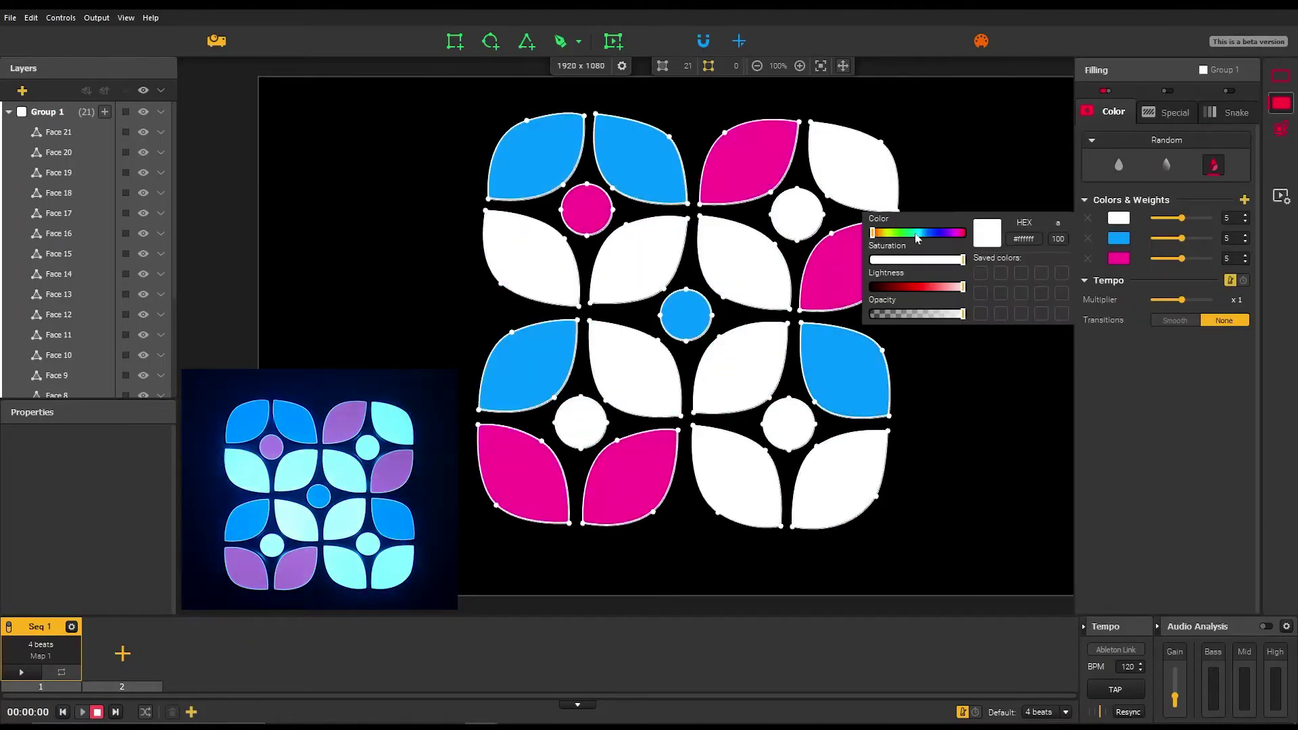
drag(925, 291, 895, 287)
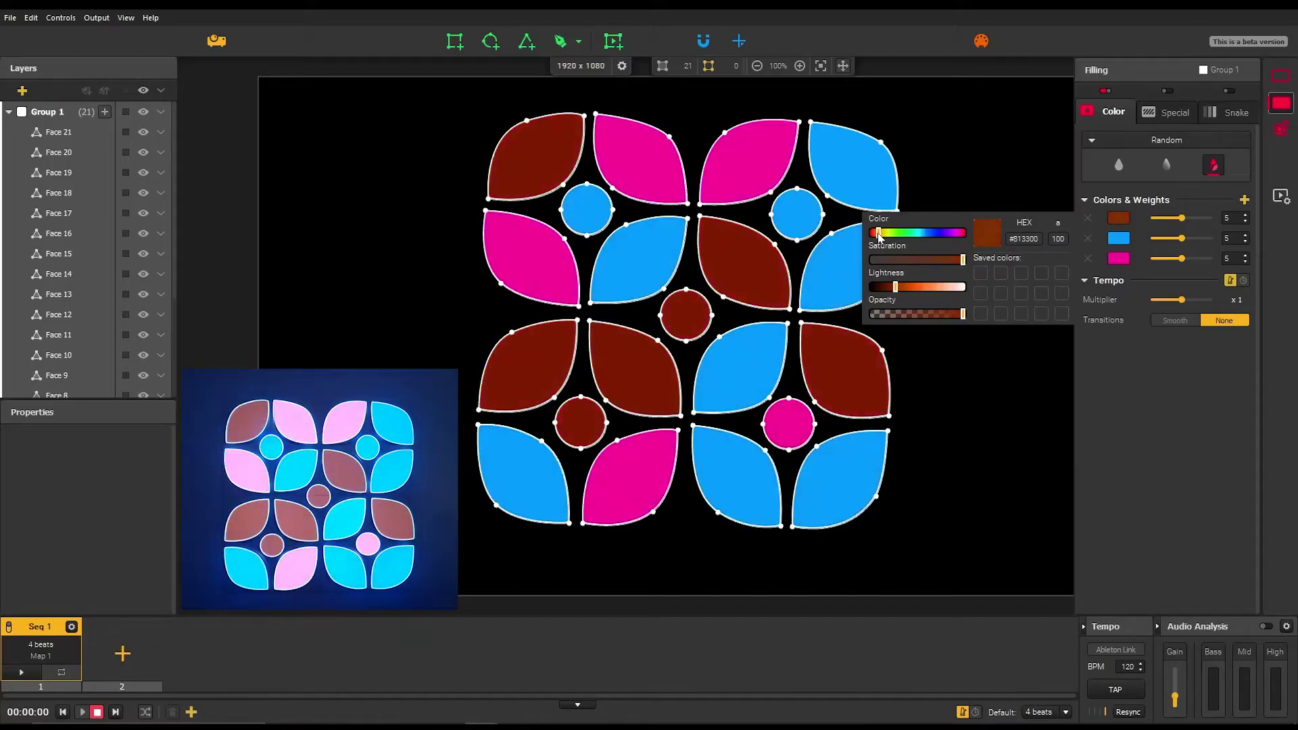
drag(881, 233, 884, 233)
Set the second random fill colour to light blue and the third to dark blue
click(1118, 238)
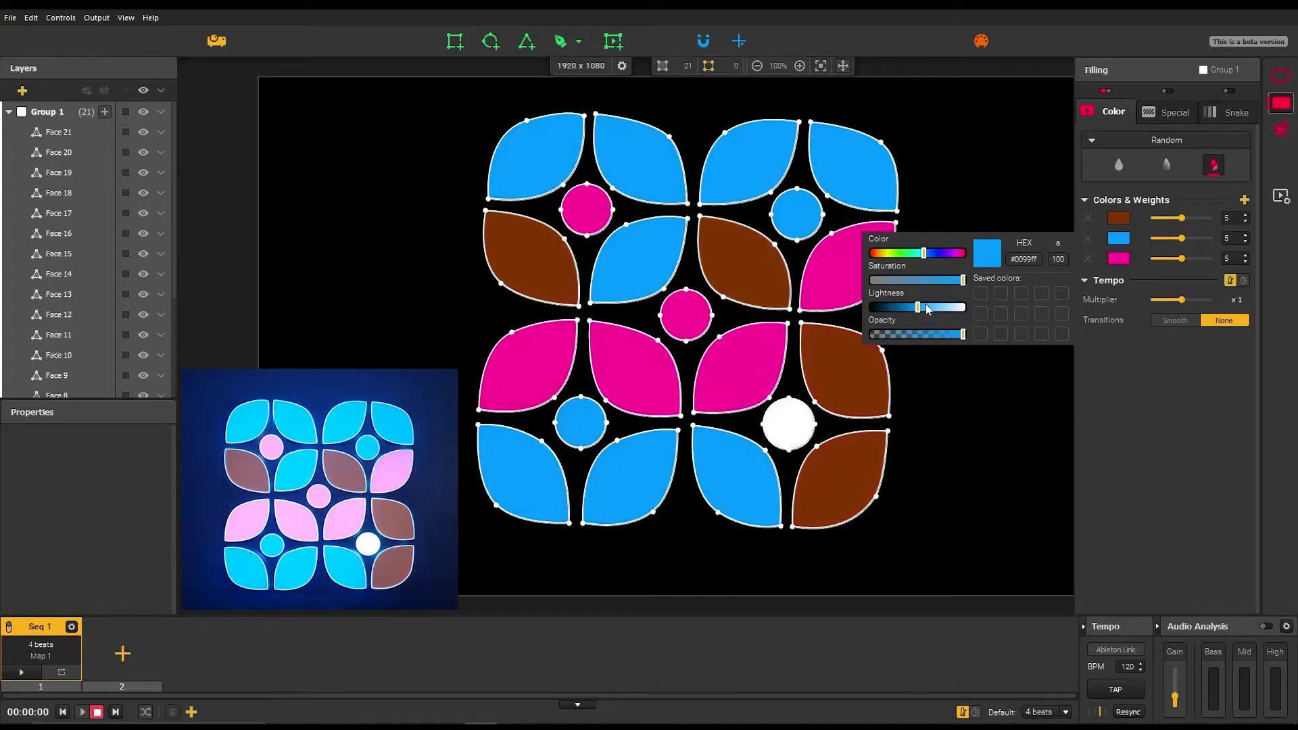
drag(918, 307, 933, 277)
click(1118, 260)
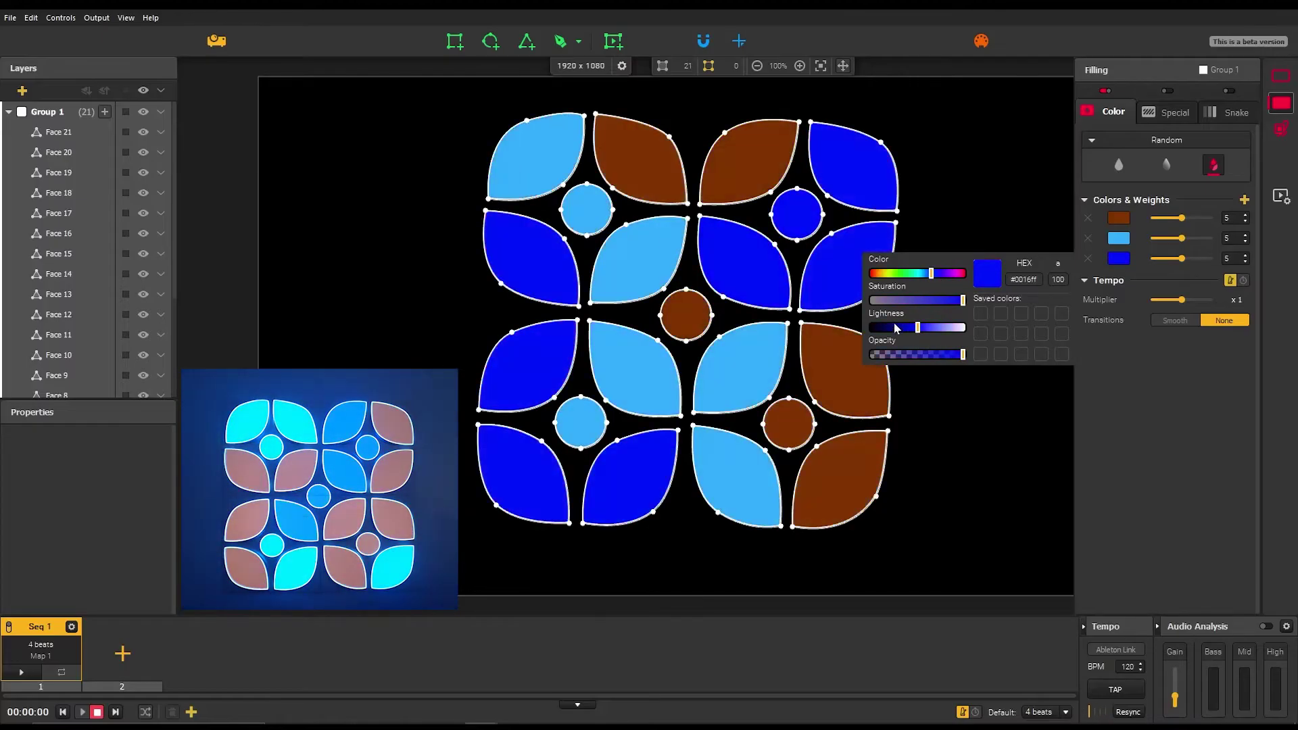
drag(917, 328, 897, 329)
click(1256, 385)
Enable the Mosaic special filling effect on Group 1 with colour #642b00 at 76 opacity
click(1167, 112)
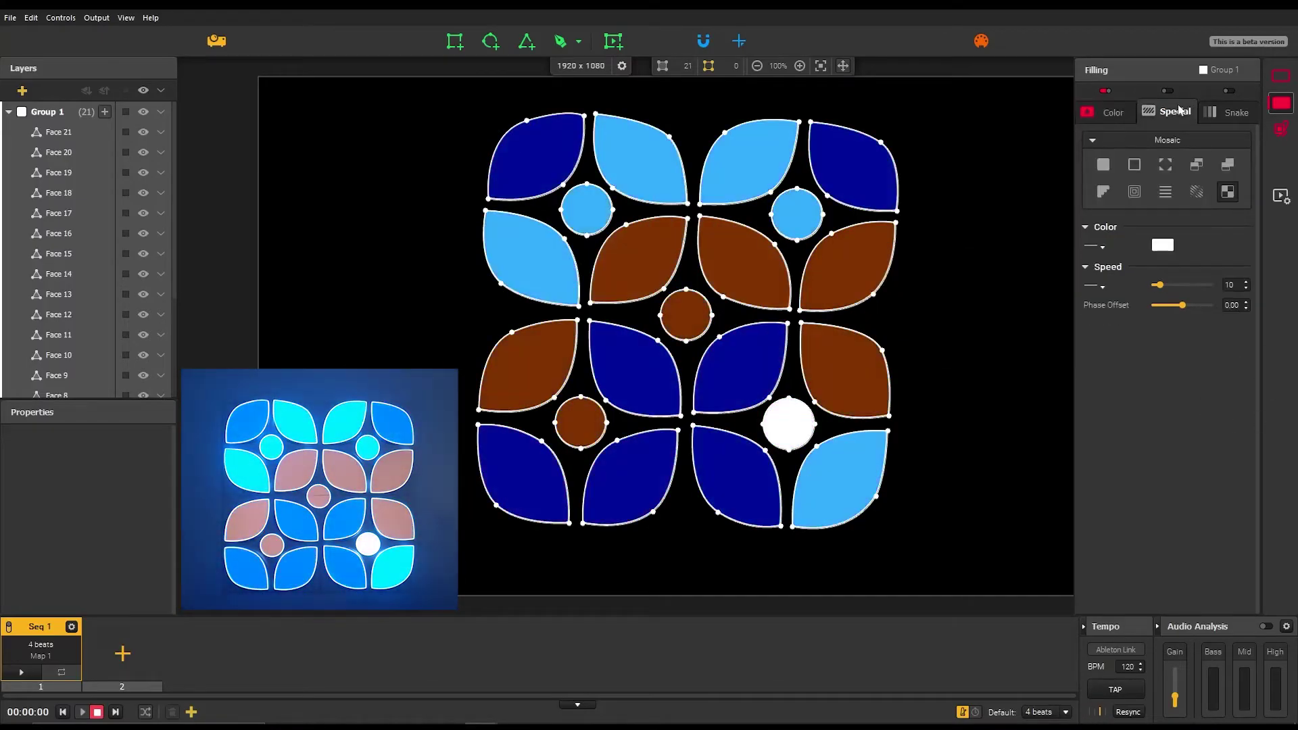
click(1162, 244)
click(877, 261)
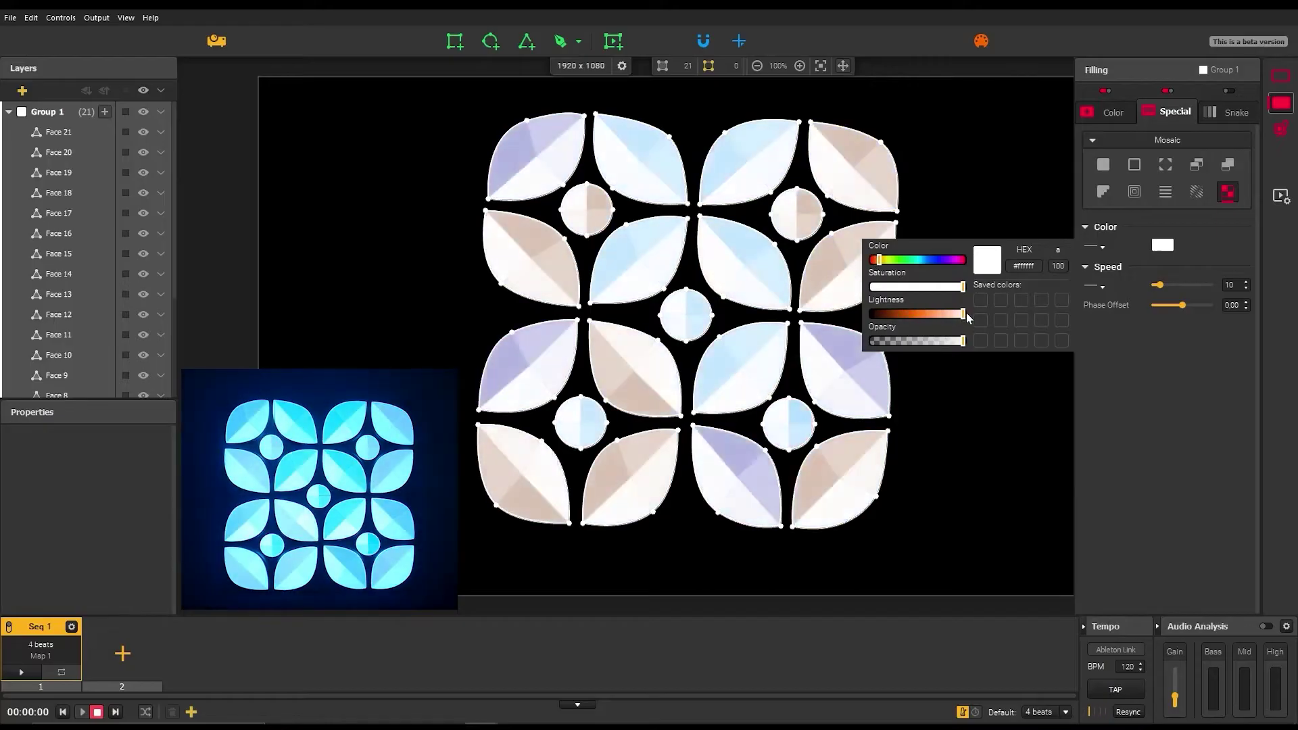
drag(963, 314, 889, 314)
drag(962, 340, 943, 345)
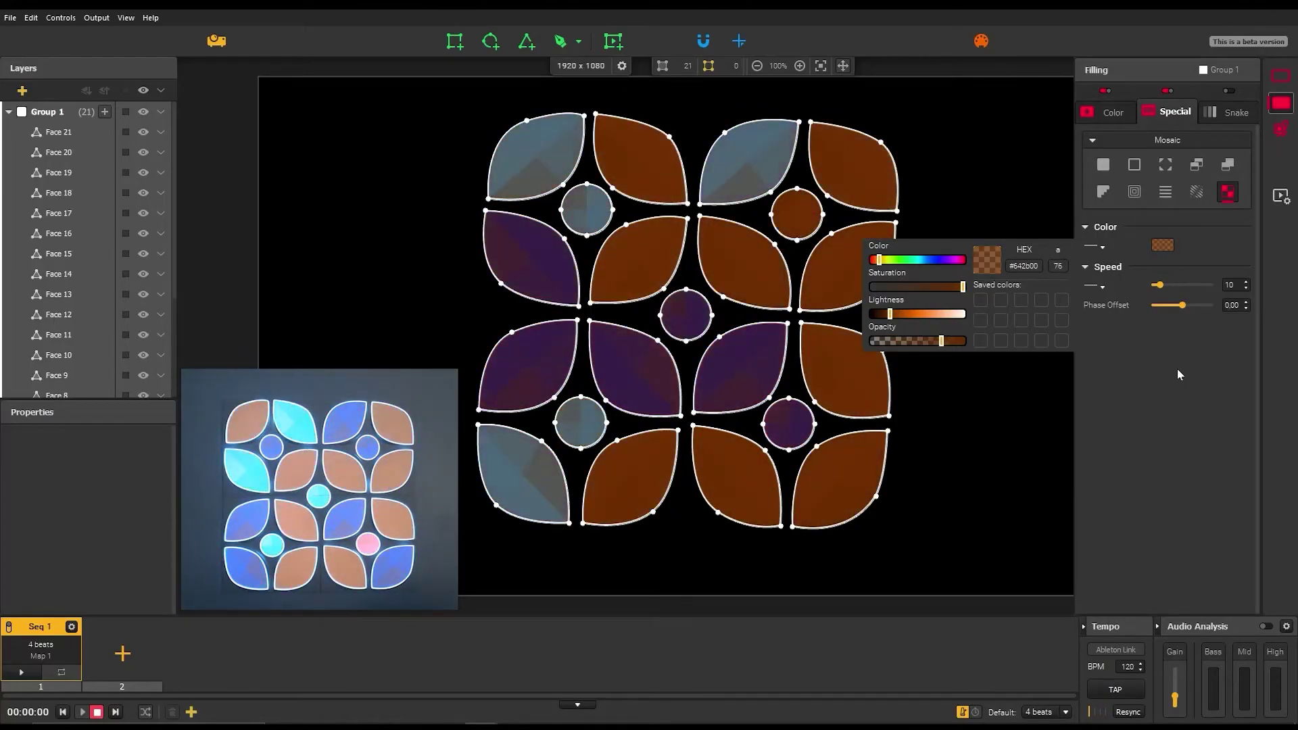
Open the outline settings and separate the five circles from the petals into a new group
click(1283, 78)
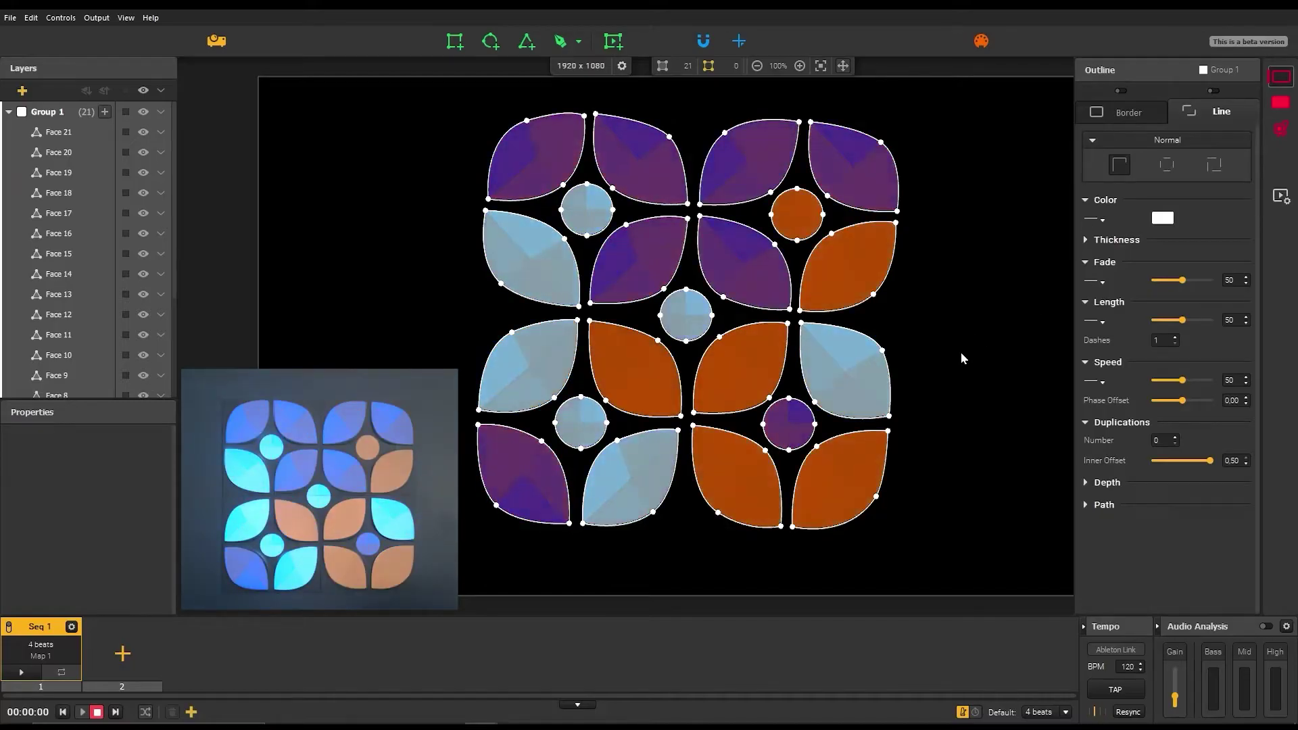
click(580, 422)
shift+click(685, 322)
shift+click(597, 212)
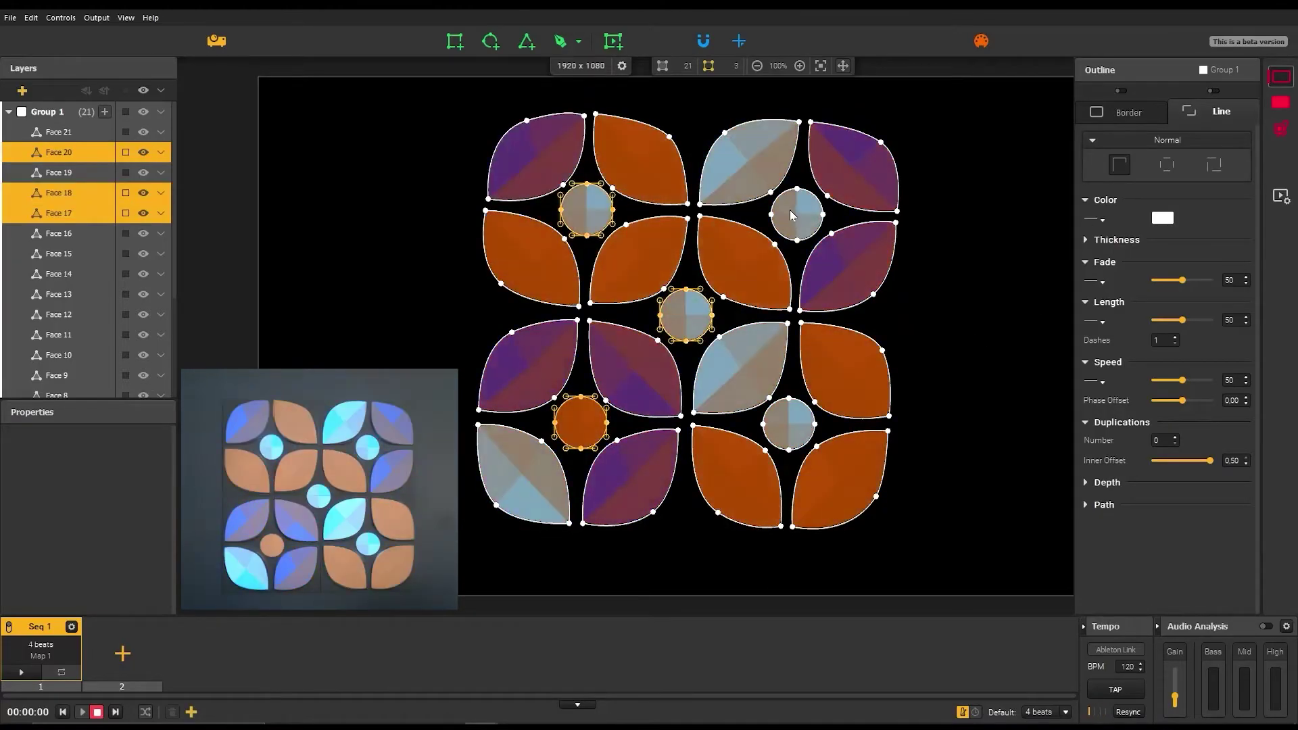
shift+click(794, 213)
shift+click(794, 434)
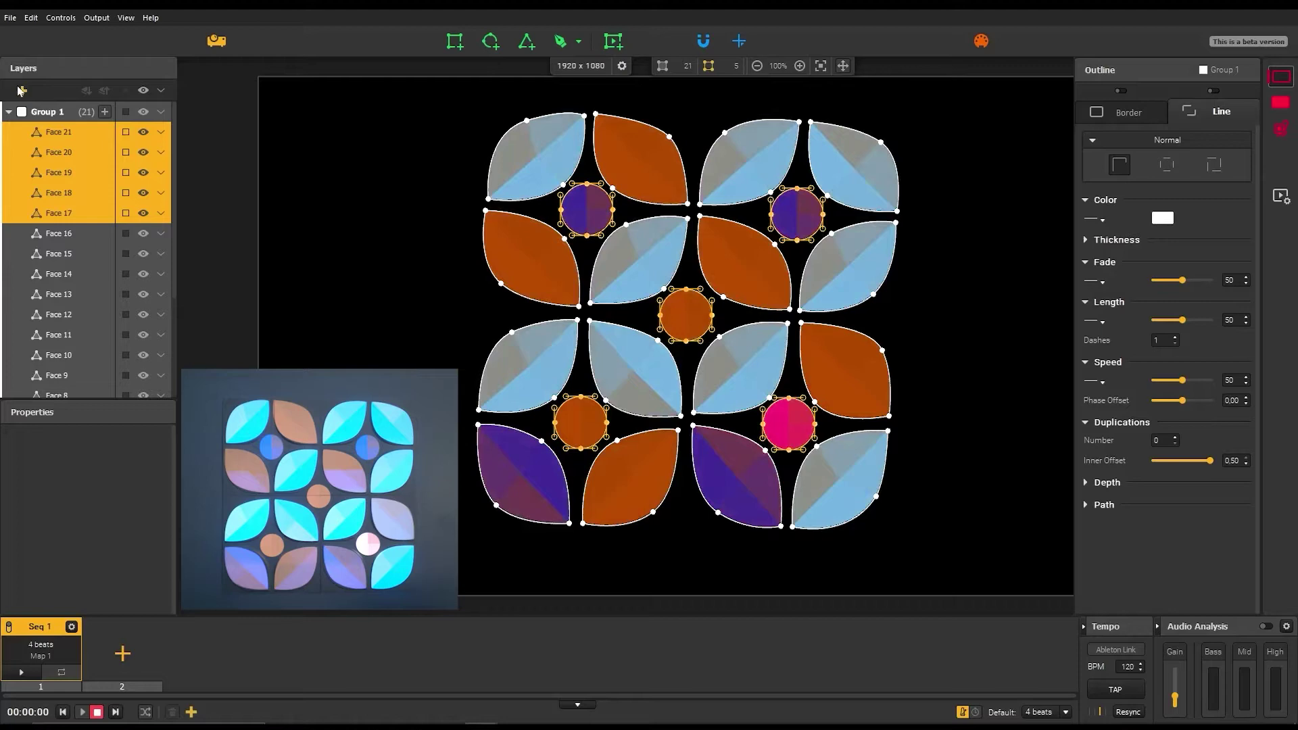
key(ctrl+g)
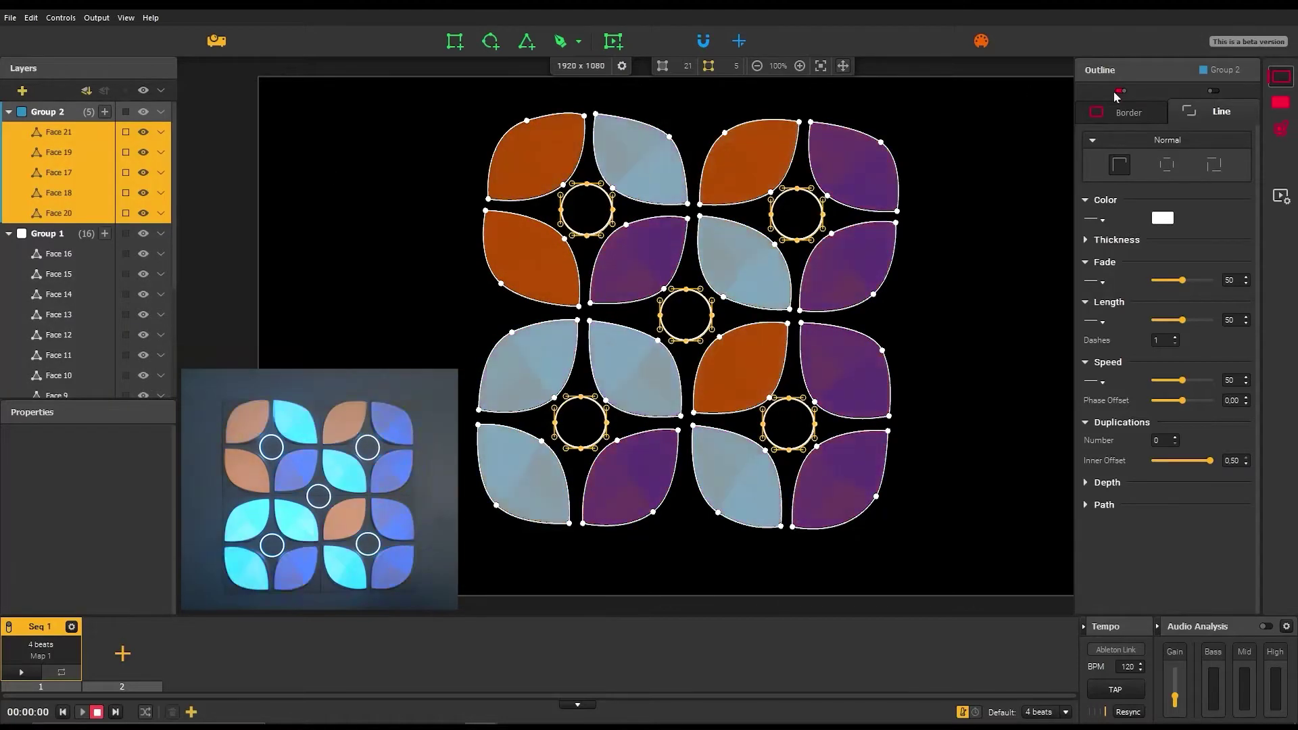
Turn off the border on the circles' group and enable a Boomerang line outline in dark orange
click(1119, 91)
click(1214, 91)
click(1166, 166)
click(1162, 218)
click(879, 234)
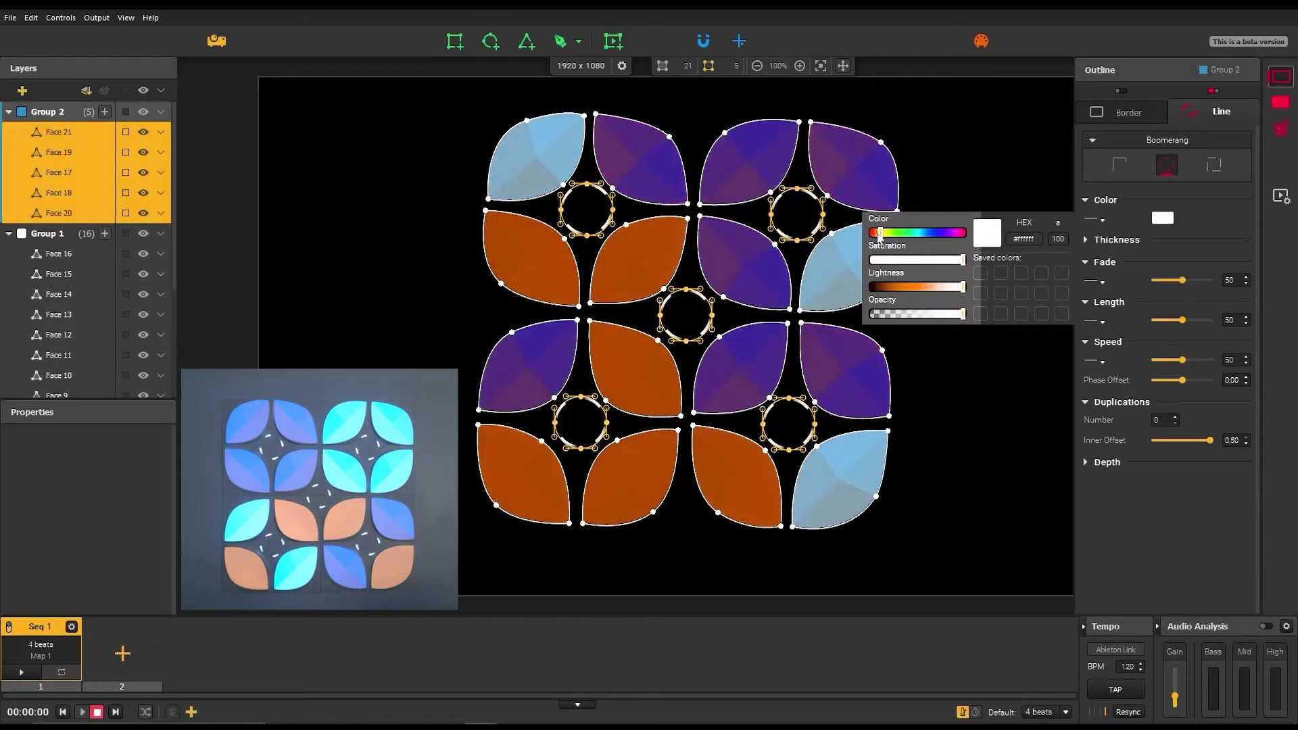
drag(962, 287, 898, 288)
Set the circles' Boomerang line to length 12, speed 20, 20 duplications and inner offset 0.34
click(1233, 320)
key(BackSpace)
key(BackSpace)
text(12)
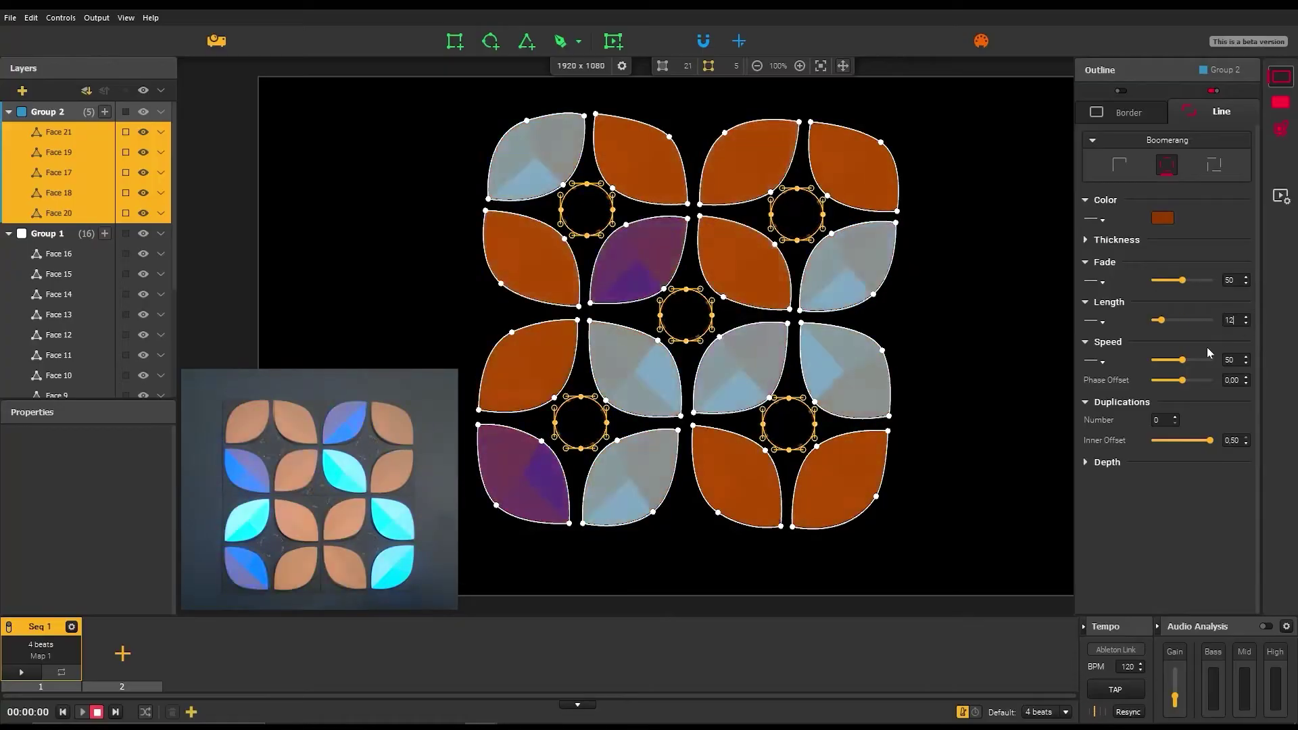
drag(1182, 359, 1164, 360)
drag(1160, 421, 1201, 440)
text(20)
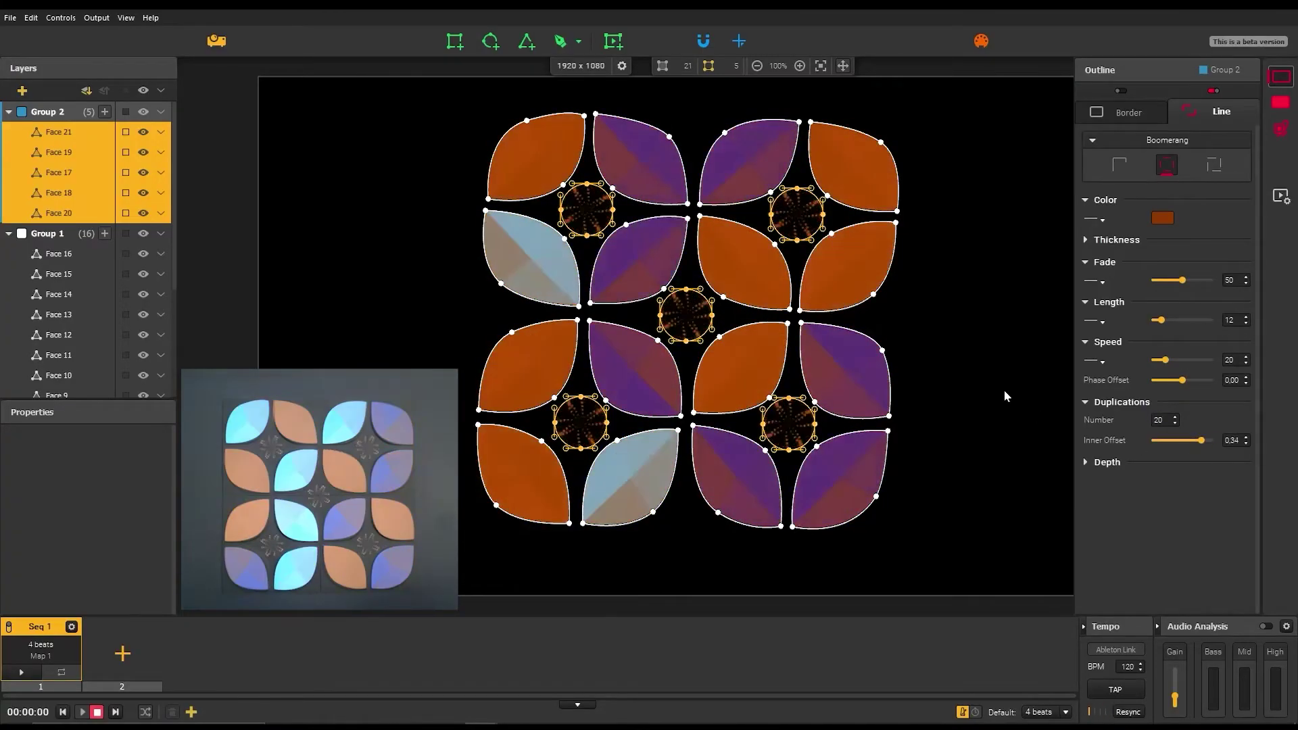
click(1006, 390)
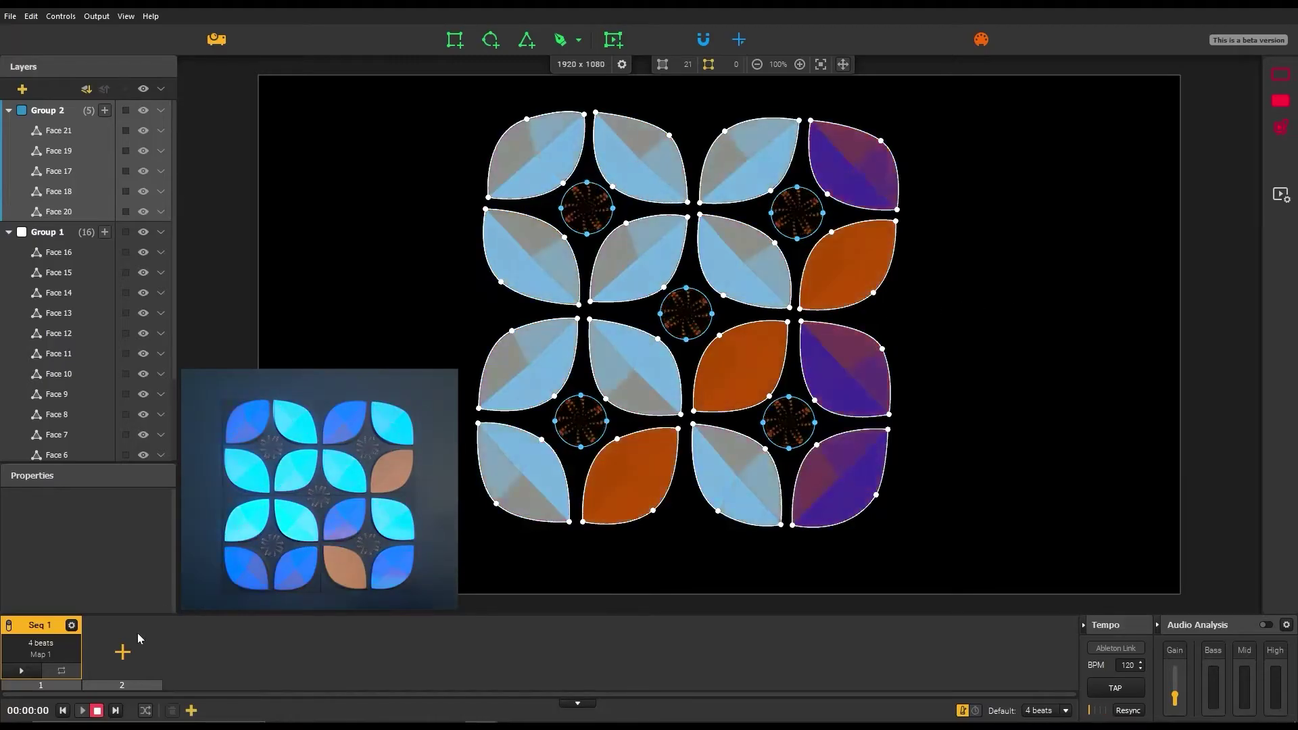
Add a second sequence and separate its five circles into a new group, leaving Group 1 selected
click(122, 653)
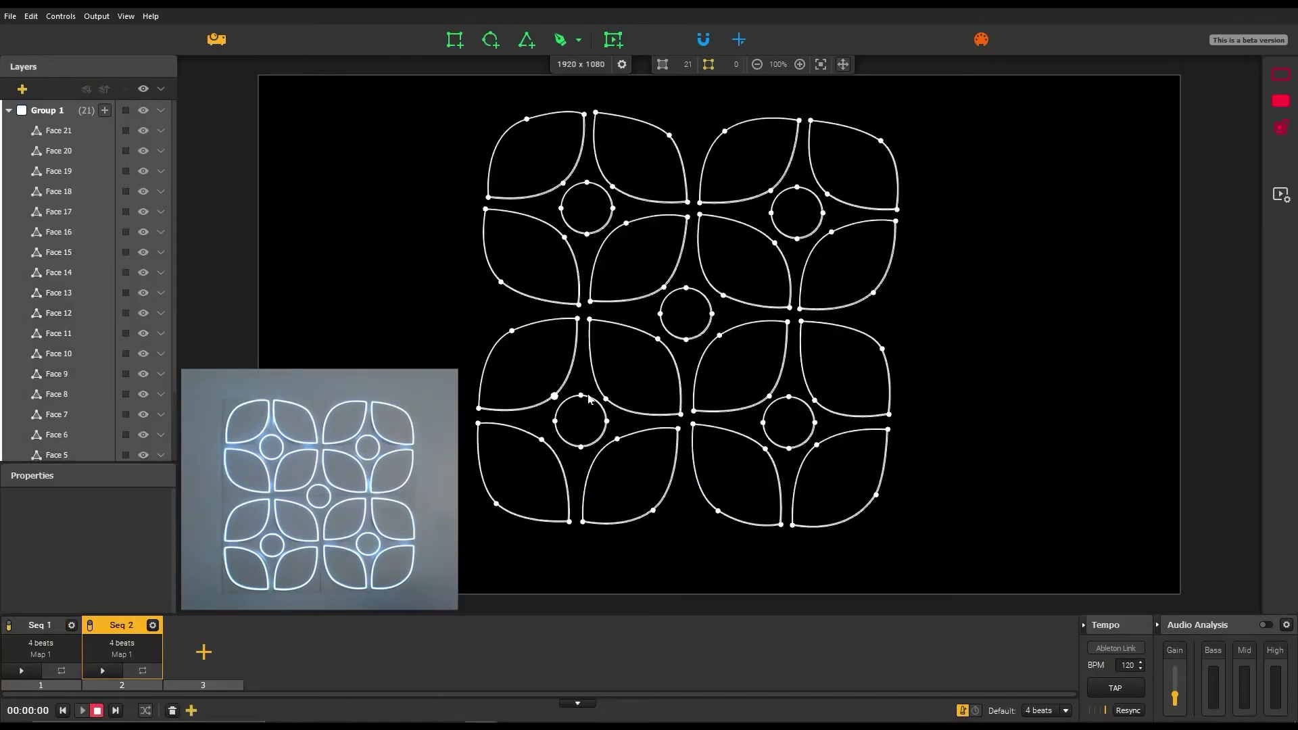
click(584, 422)
shift+click(702, 312)
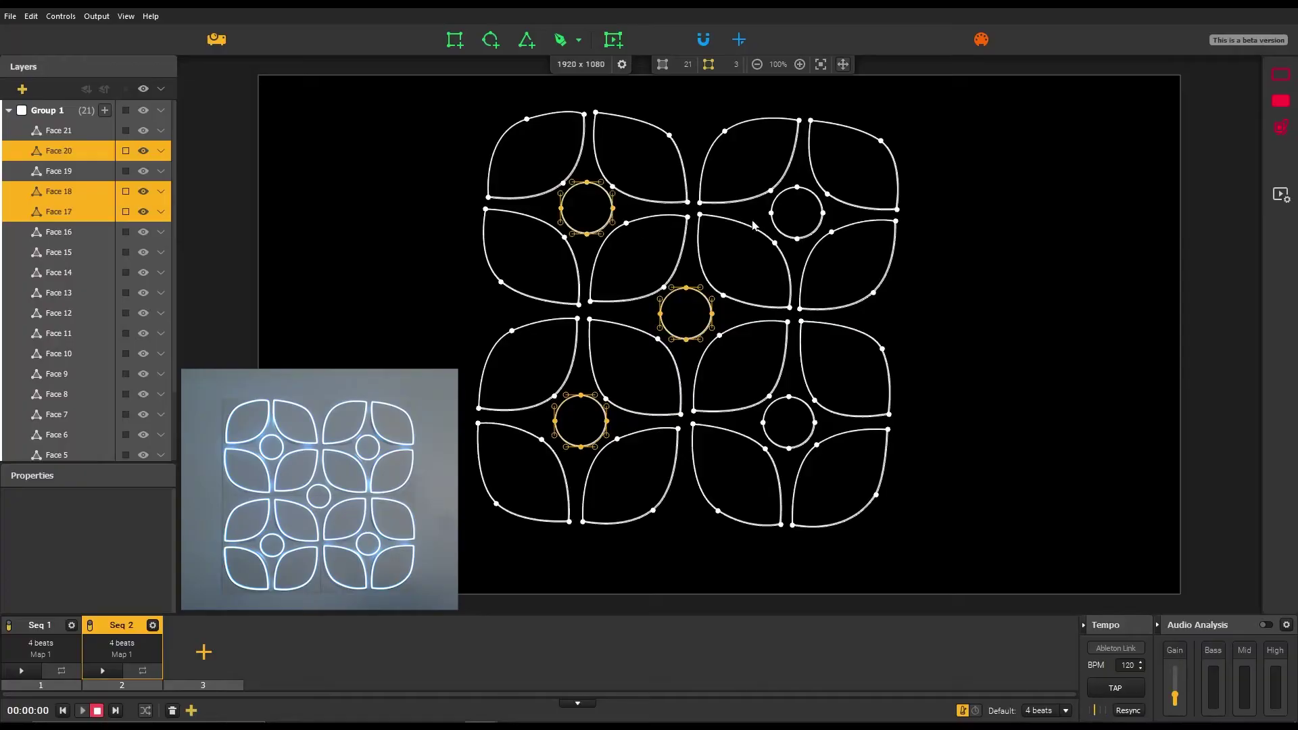
click(24, 92)
click(80, 240)
click(392, 326)
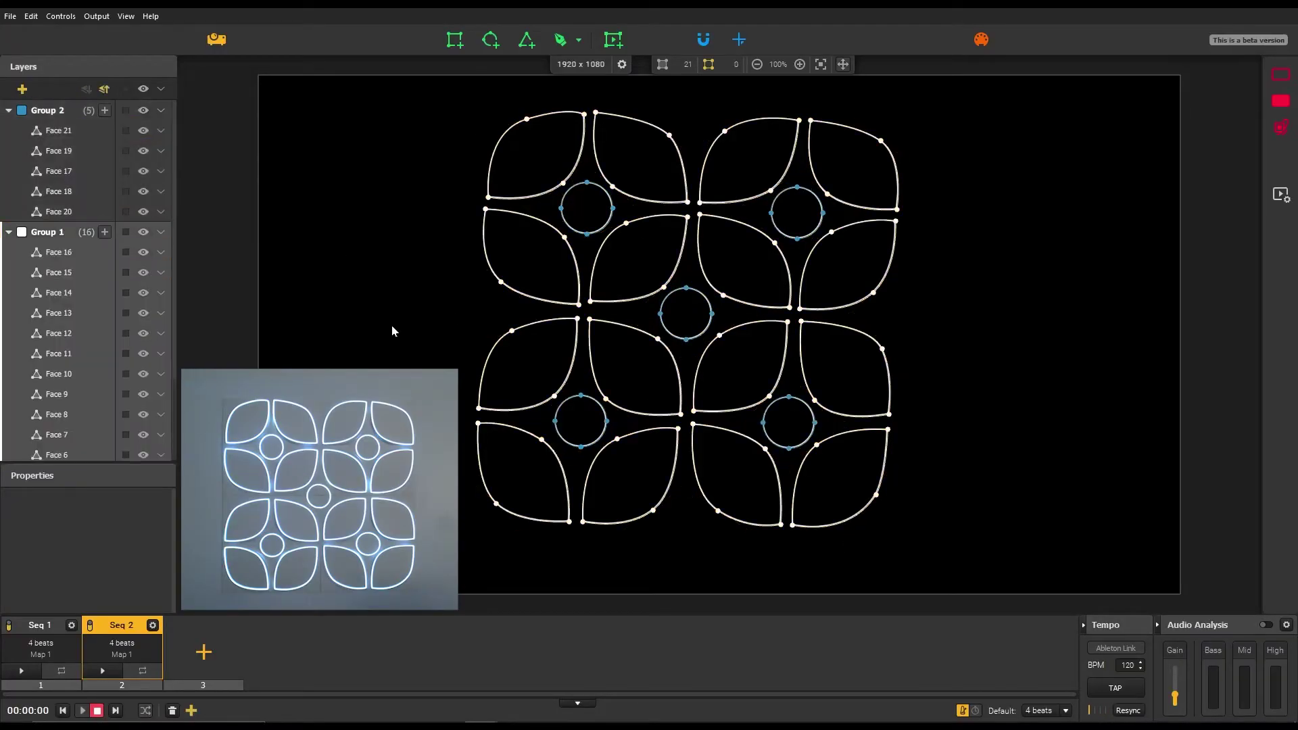
Add the orange hexagon bokeh media file as a new source
click(1280, 195)
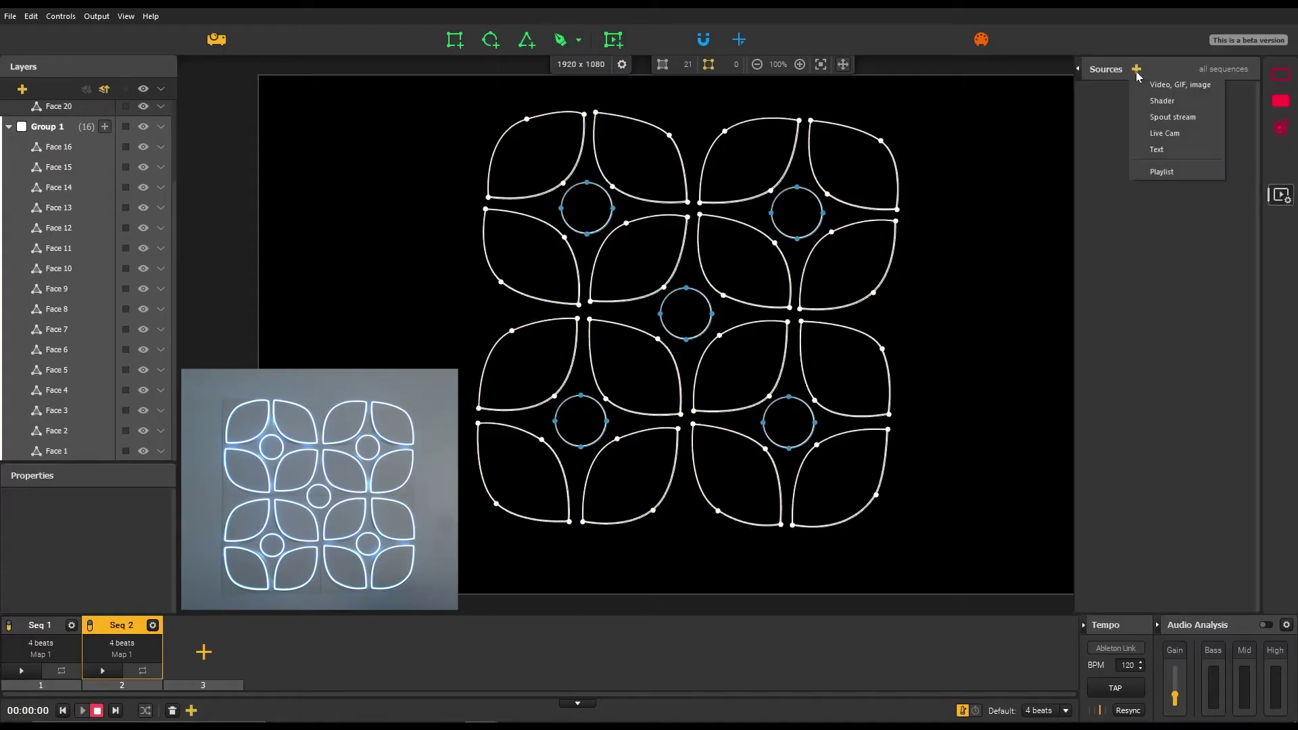
click(1179, 85)
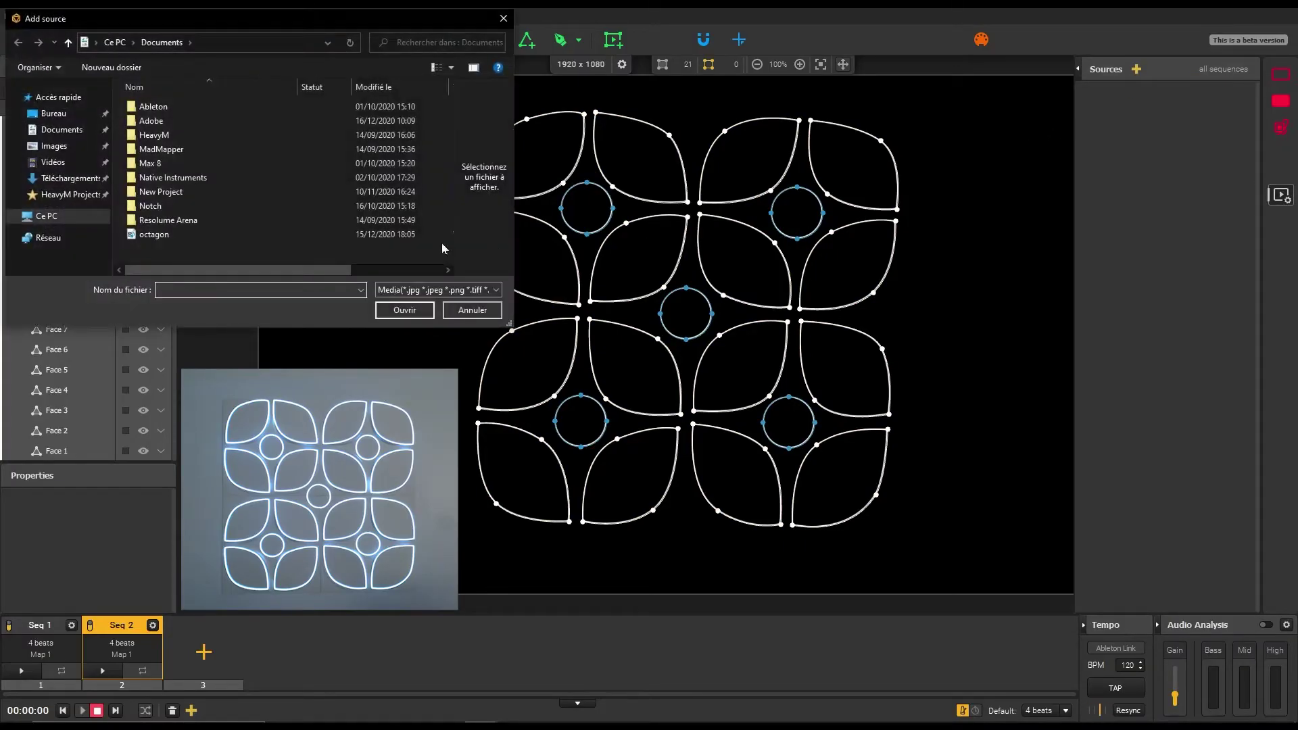
click(404, 311)
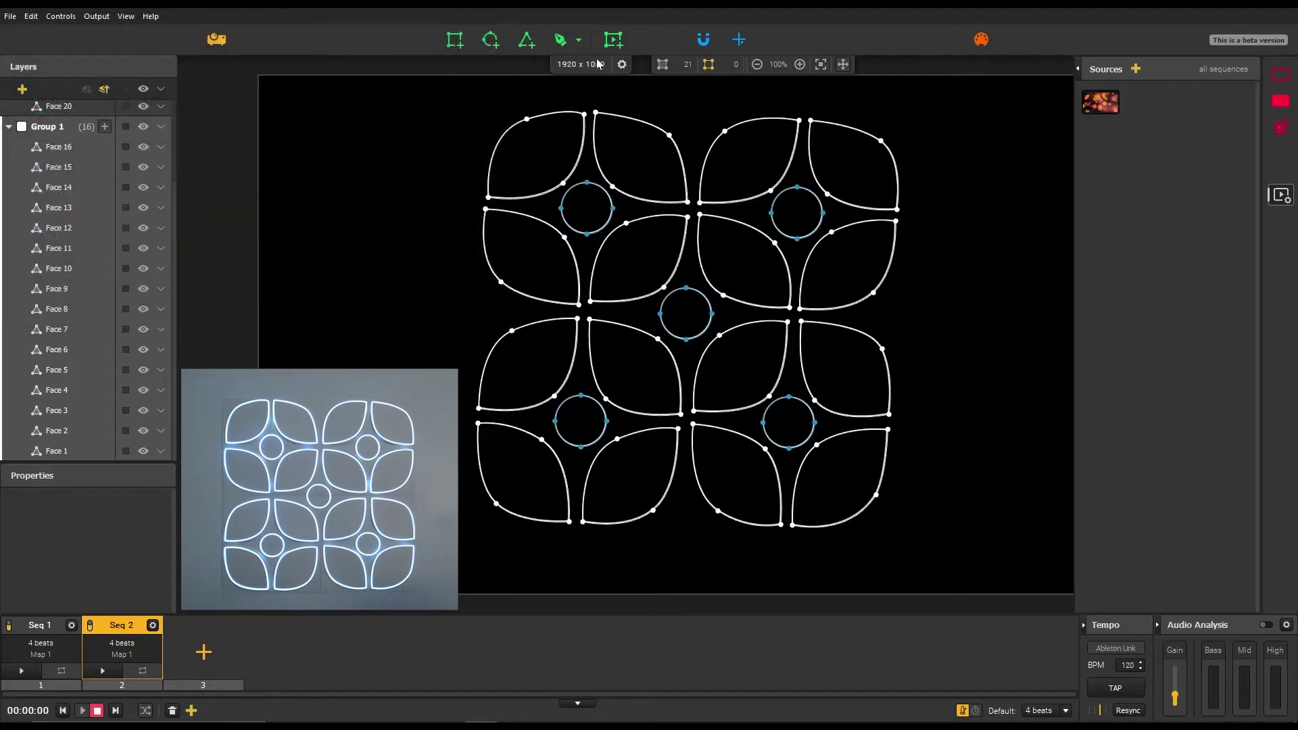
Place a media player in Group 1 and enlarge it to cover all the petals and circles
drag(628, 85, 679, 313)
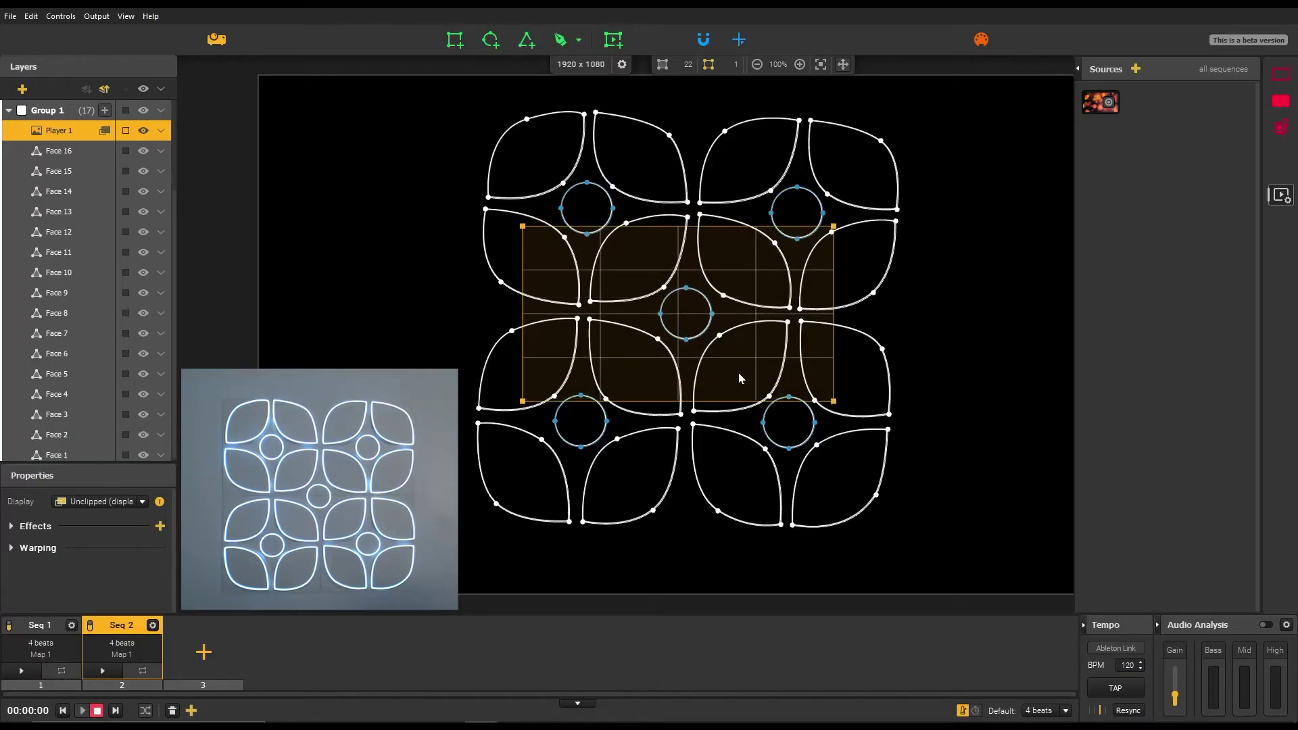
drag(746, 375, 1206, 728)
drag(985, 391, 987, 399)
Show the bokeh source in Player 1, clipped to the Group 1 faces and placed below Face 1 in the layer order
click(1109, 102)
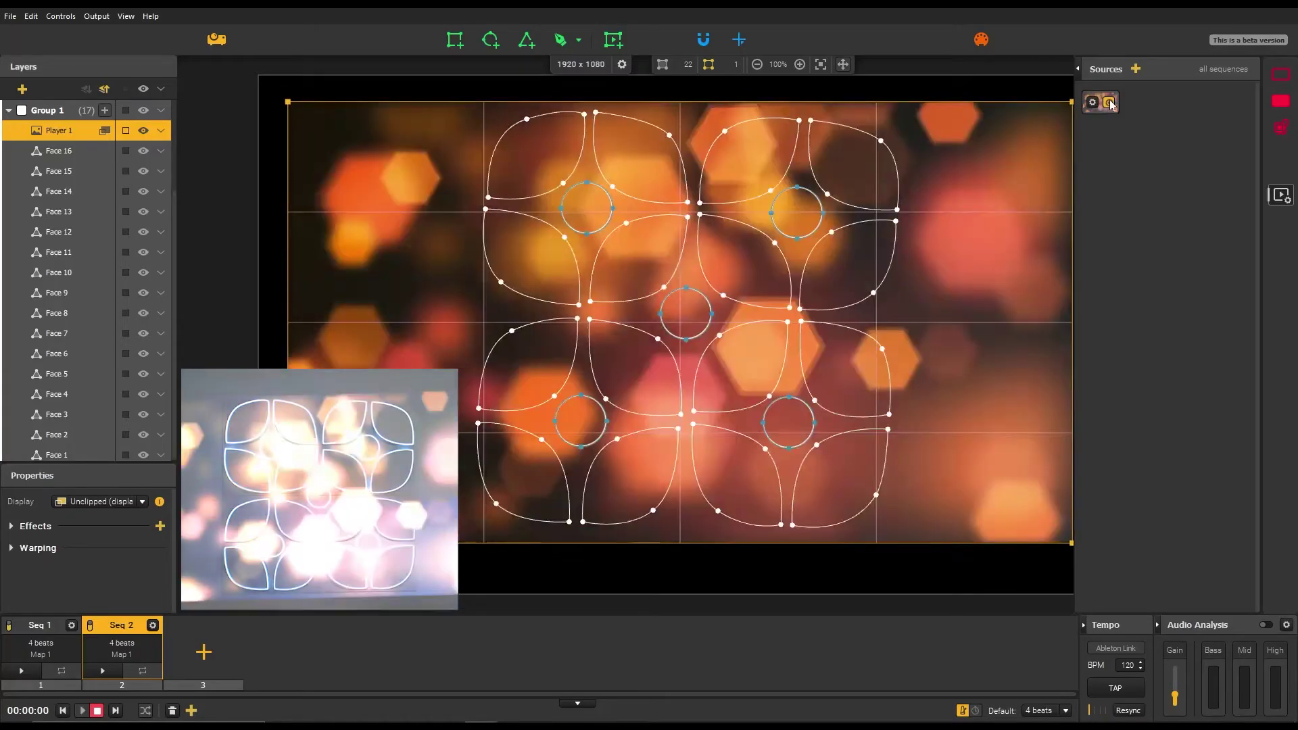
click(105, 131)
mouse_move(75, 132)
mouse_down()
mouse_move(95, 310)
mouse_move(81, 459)
mouse_up()
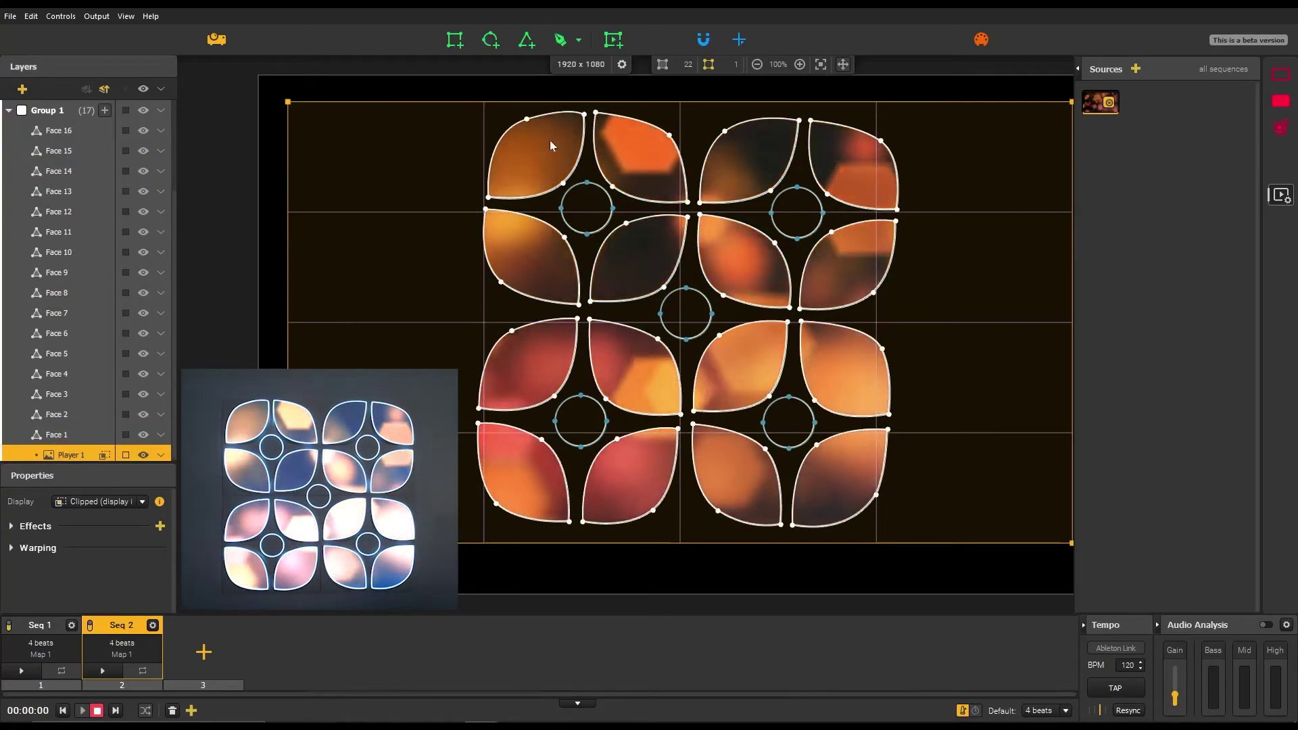
Enable the Double Stripes special fill on Group 1's petals and turn off their border outline
click(52, 110)
click(1279, 104)
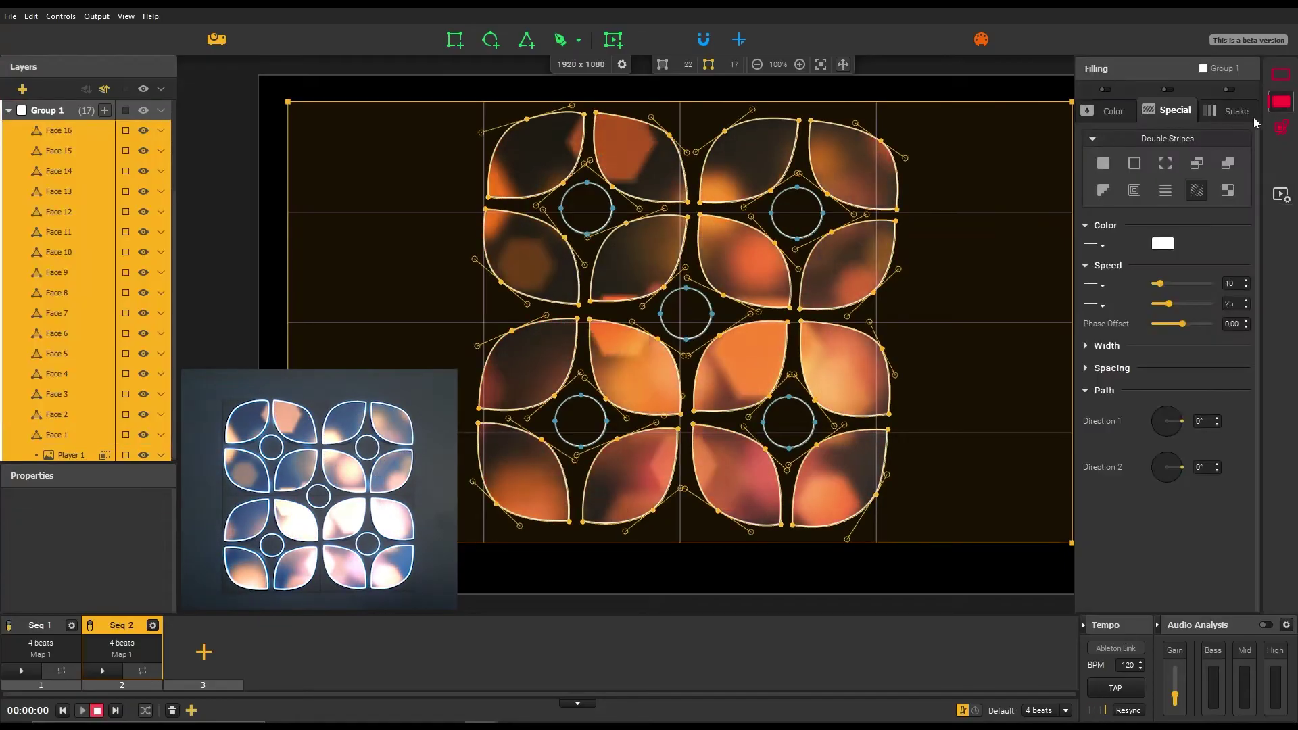
click(1167, 88)
click(1281, 74)
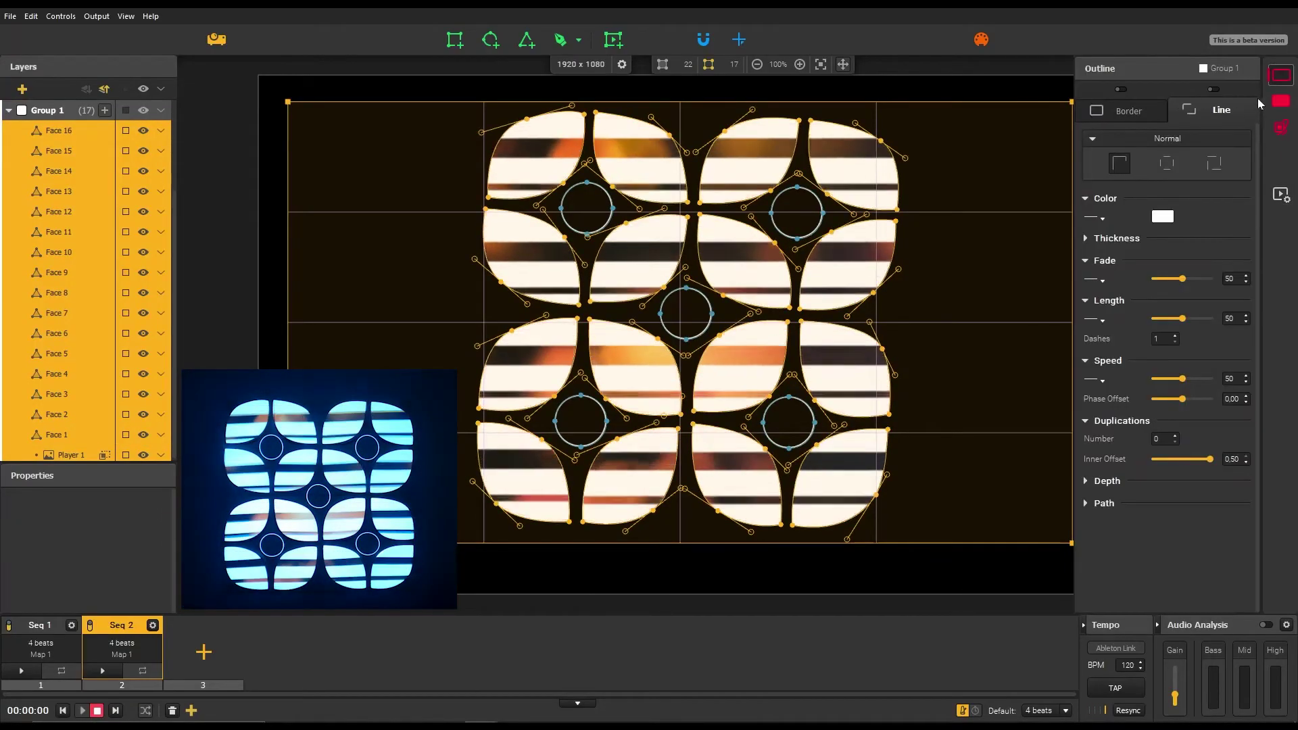
click(1280, 101)
Make the petals' stripes a dark, semi-transparent red and adjust their second speed and both stripe directions
click(1162, 243)
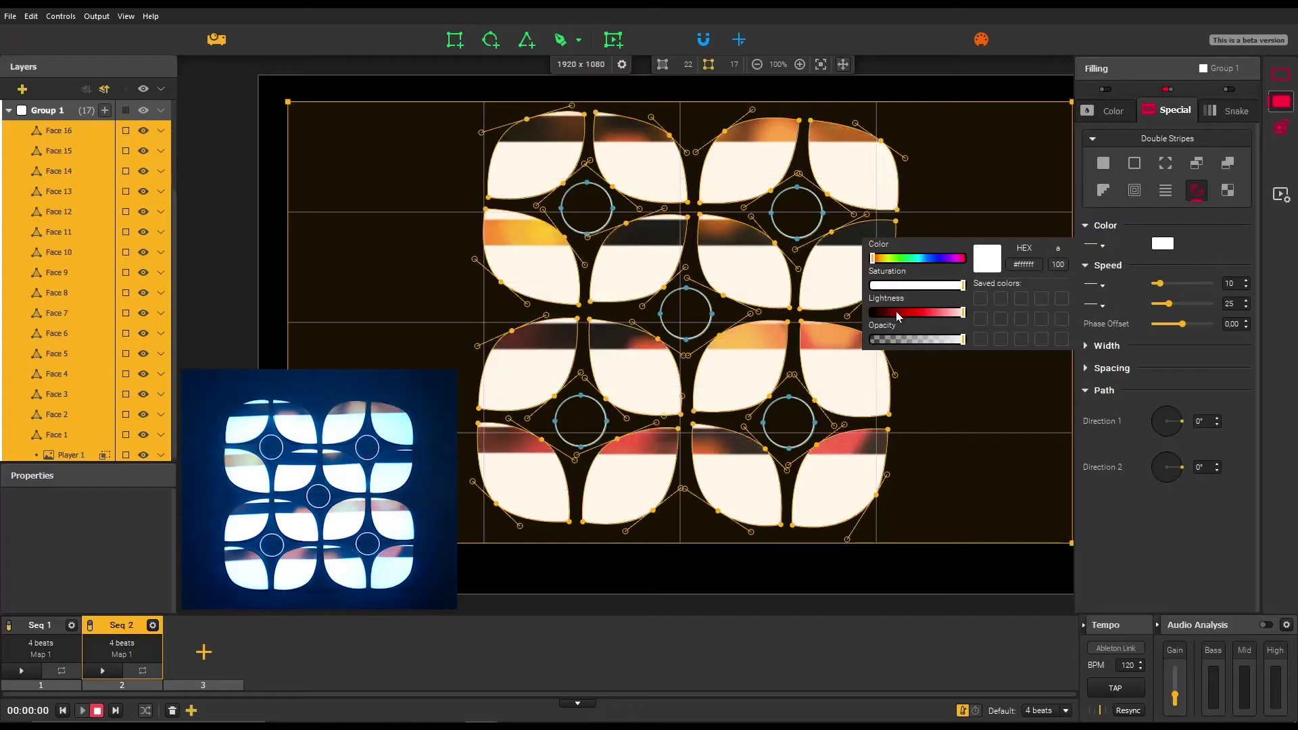
drag(894, 311, 889, 312)
drag(953, 341, 927, 340)
drag(1168, 304, 1188, 323)
click(1170, 407)
click(1168, 482)
Fill Group 2's circles with a gradient from dark orange to dark blue #002899
scroll(74, 162, up, 3)
click(48, 110)
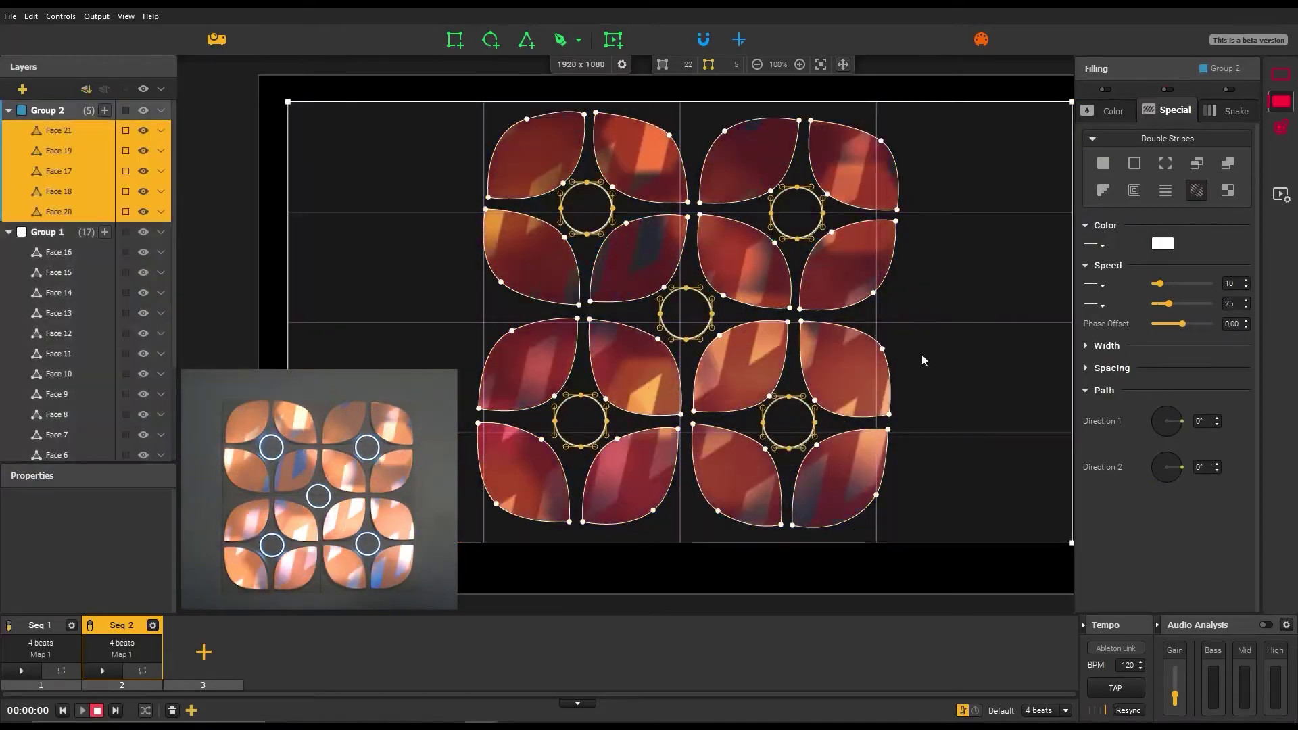
click(1112, 111)
click(1165, 163)
click(1096, 216)
drag(925, 235, 877, 234)
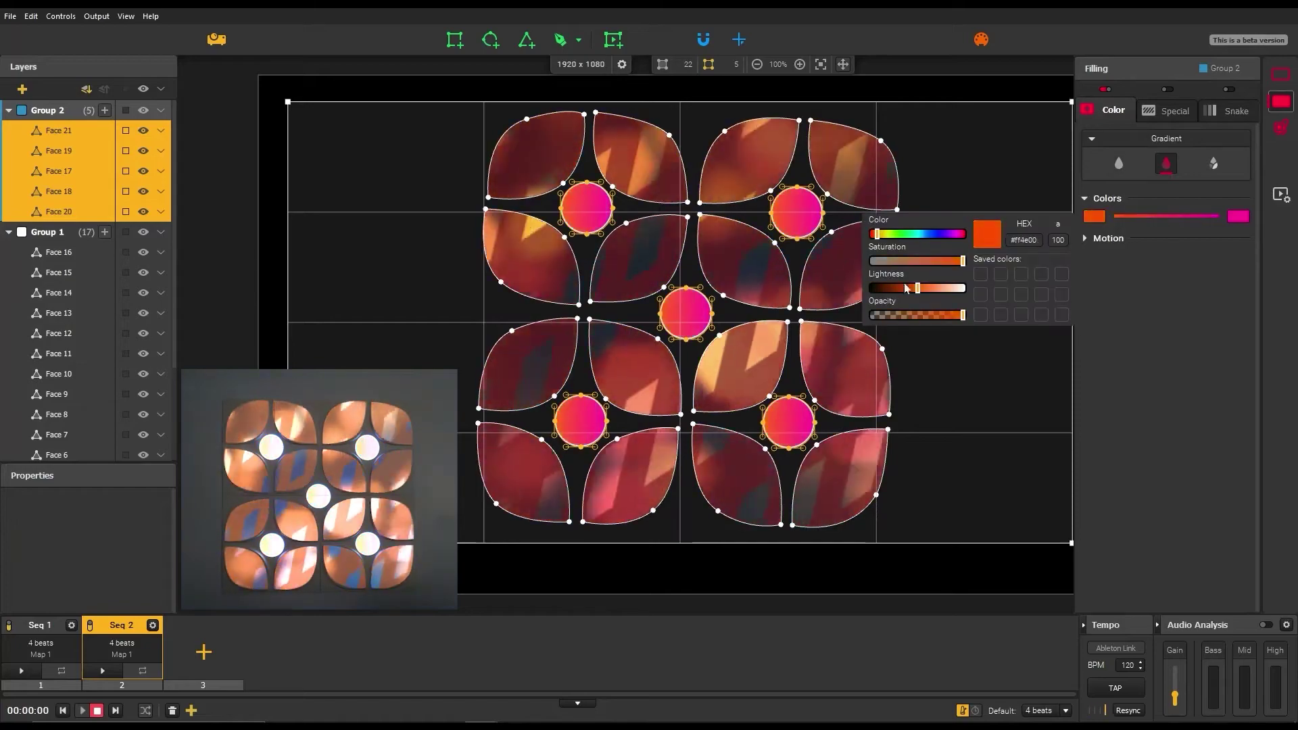
drag(914, 288, 890, 288)
click(1243, 217)
drag(955, 235, 931, 236)
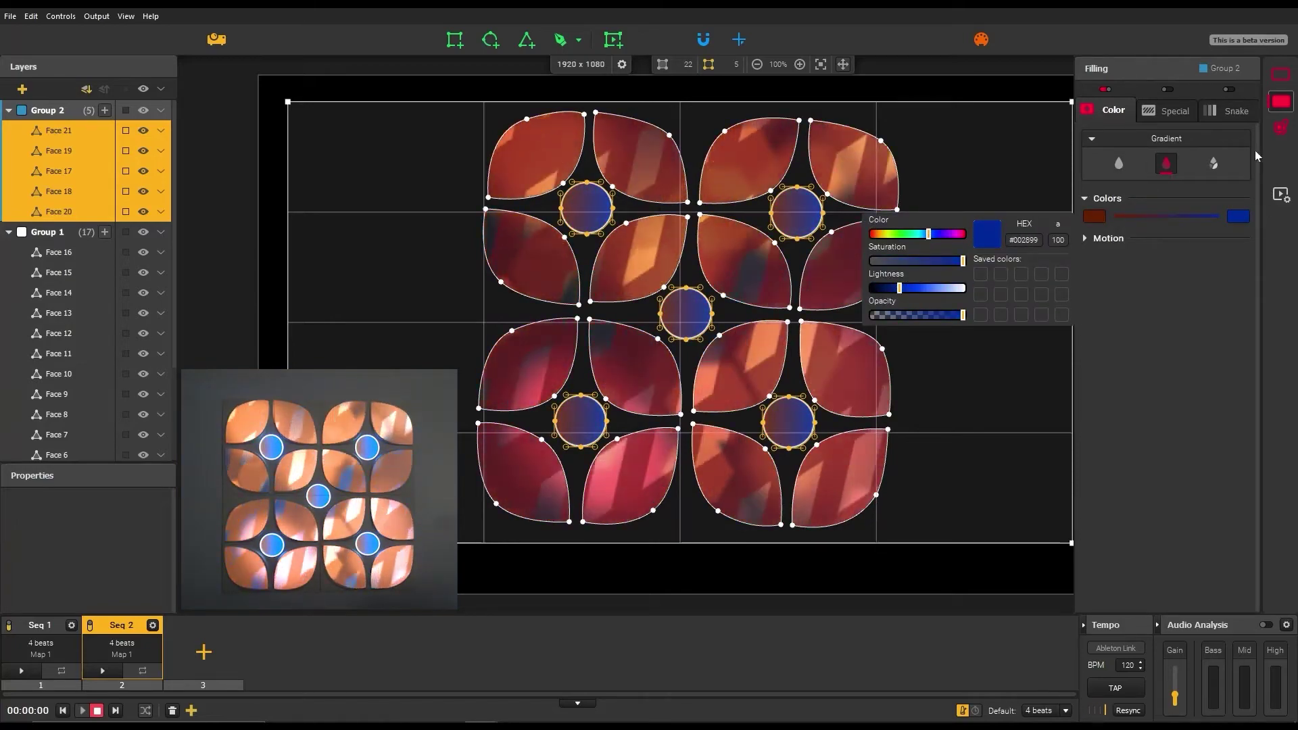
Give the circles a black line outline instead of the border, with fade at maximum and adjusted length and duplications
click(1281, 74)
click(1161, 216)
drag(962, 286, 848, 293)
drag(1182, 279, 1225, 282)
drag(1182, 318, 1178, 319)
text(20)
mouse_move(1160, 419)
mouse_down()
mouse_move(1147, 418)
mouse_move(1190, 438)
mouse_move(1167, 436)
mouse_up()
click(1028, 573)
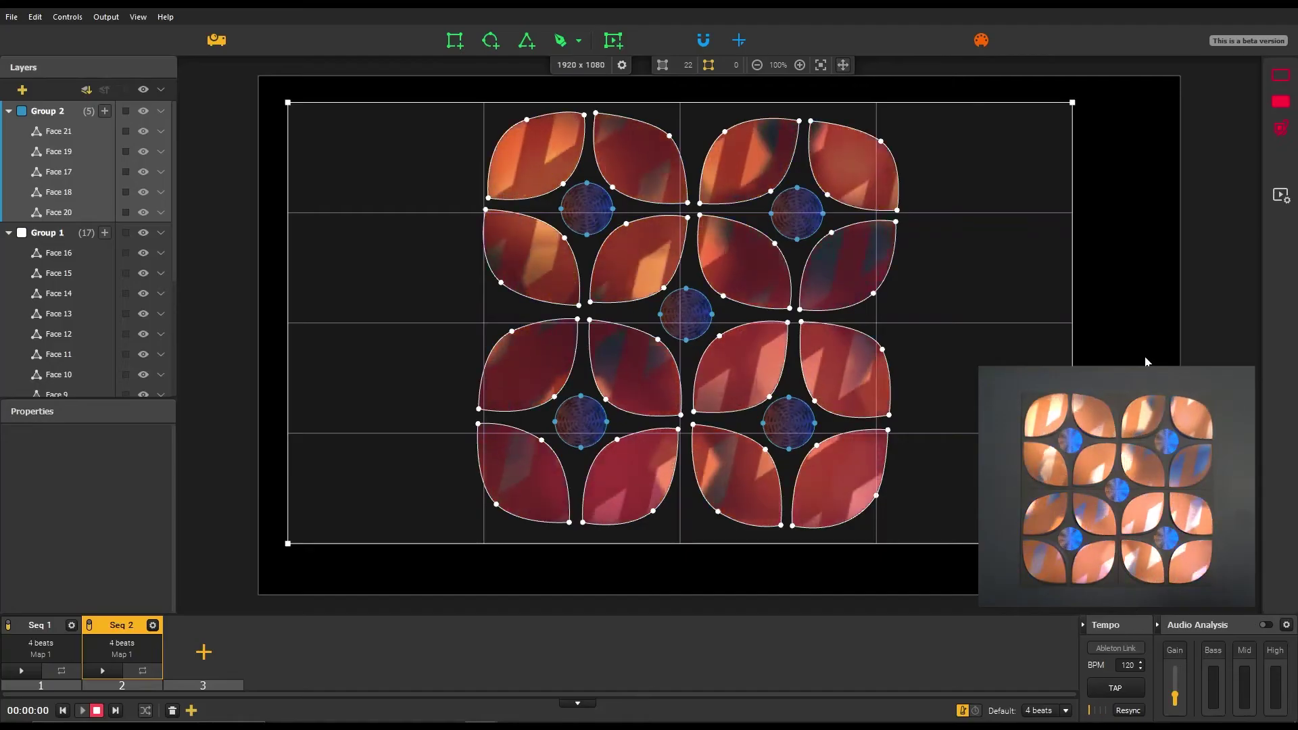
Switch the sequence durations from beats to time
click(54, 660)
click(136, 655)
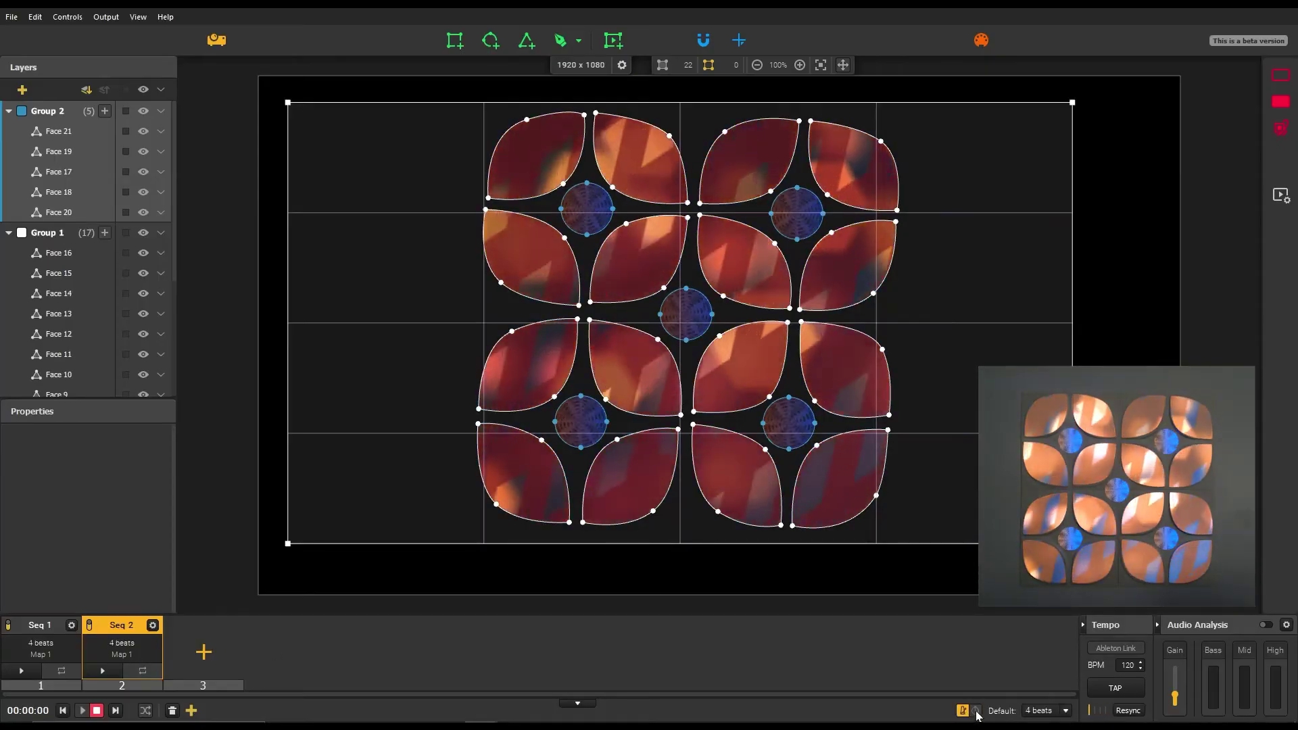
click(975, 710)
Set Seq 2's duration to 00:00:06 and its fade transition to 0.30 s
click(152, 626)
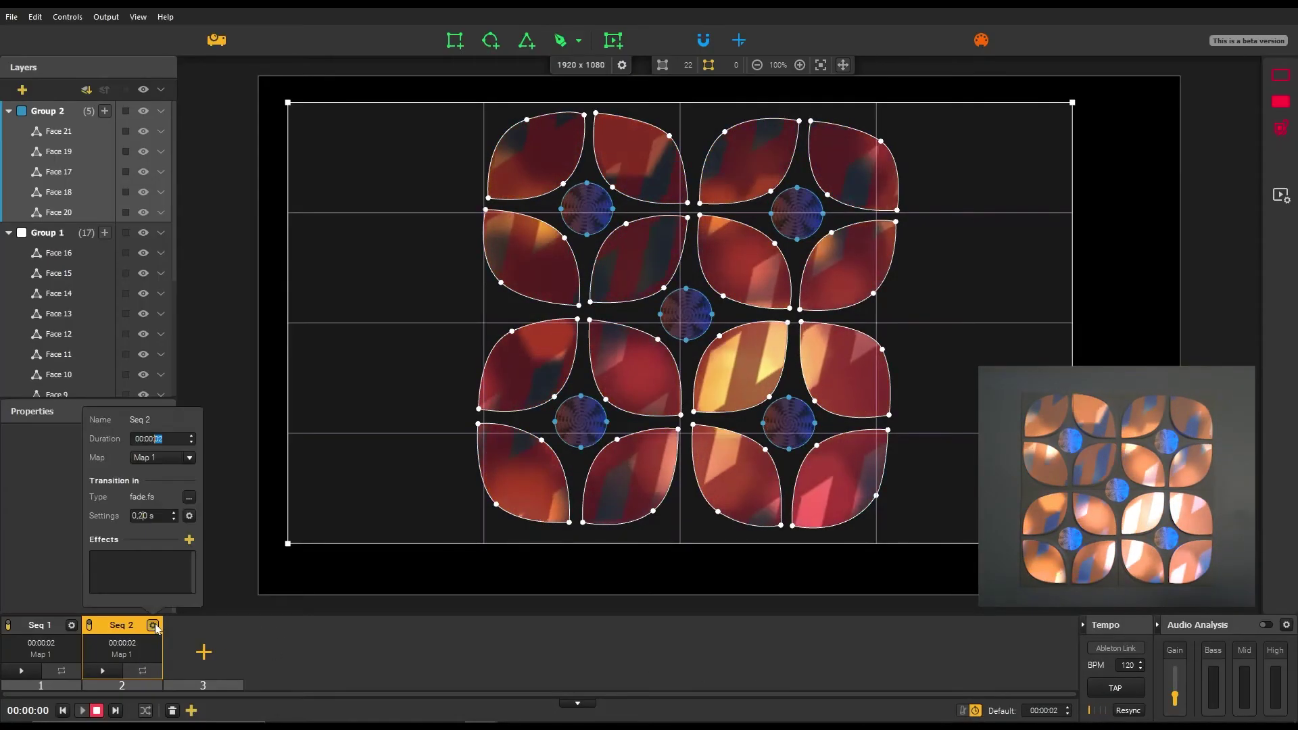
click(193, 437)
click(193, 437)
click(193, 436)
click(193, 436)
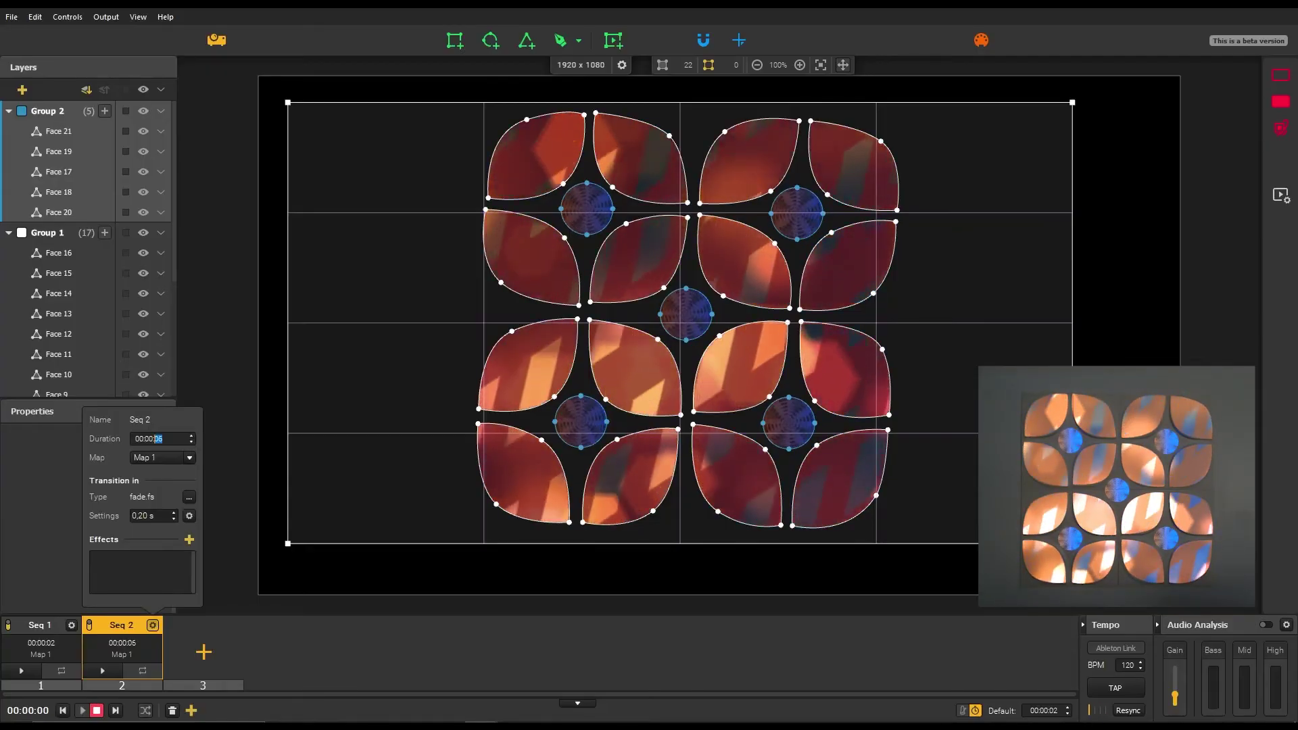
drag(139, 516, 186, 518)
text(3)
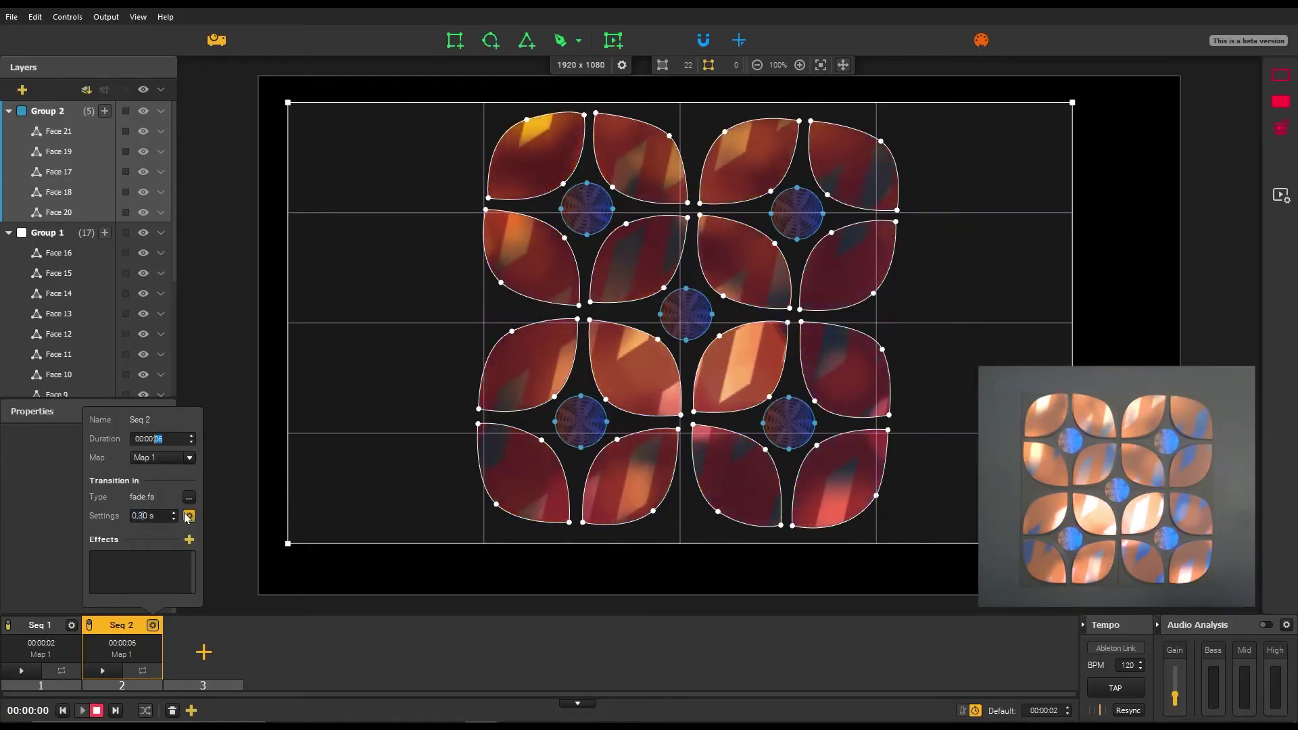
Set Seq 1 to a 00:00:06 duration with a 0.30 s fade transition and add the God Rays effect
click(57, 635)
click(71, 625)
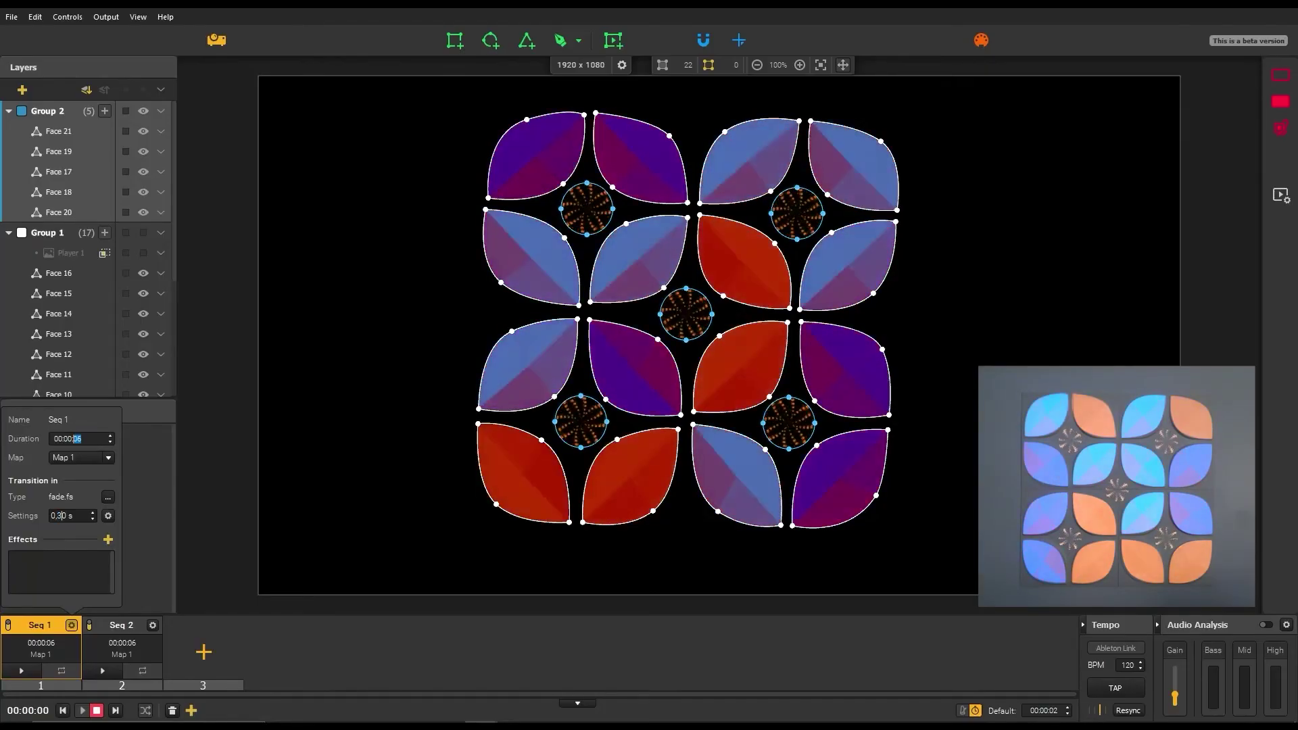
click(108, 539)
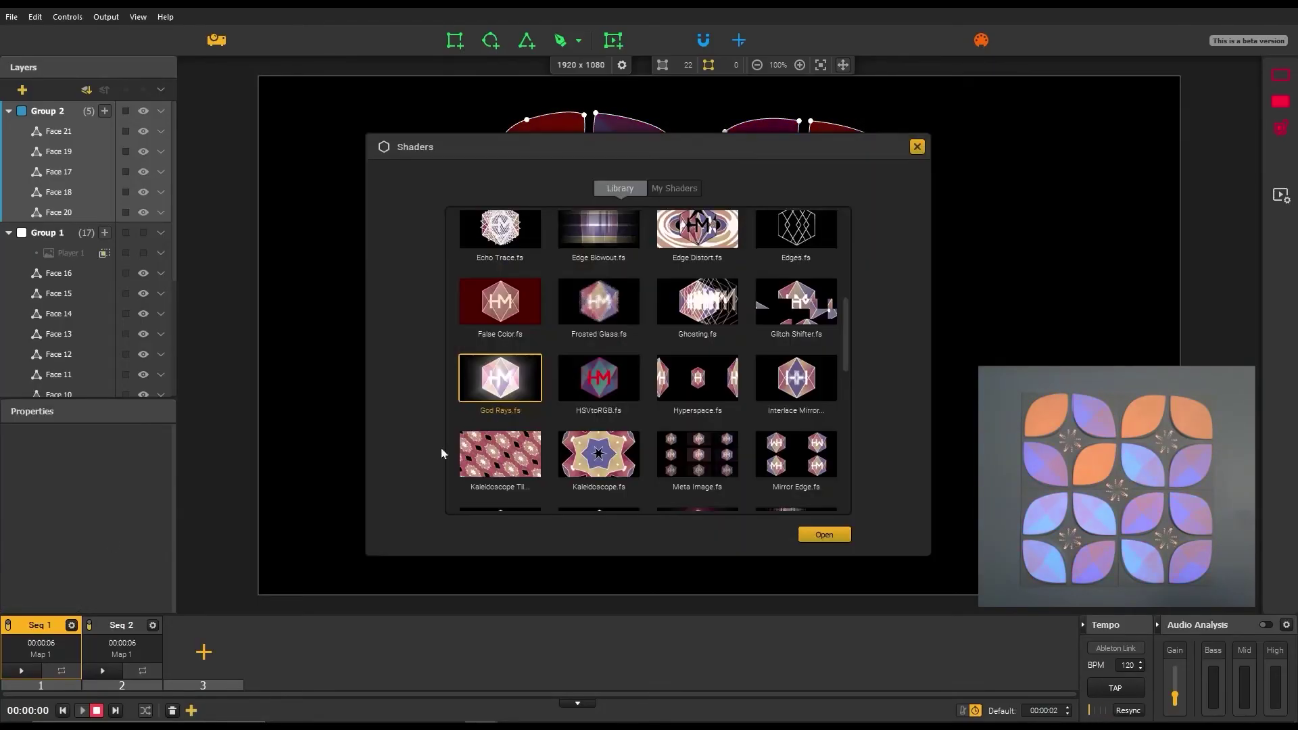
click(833, 532)
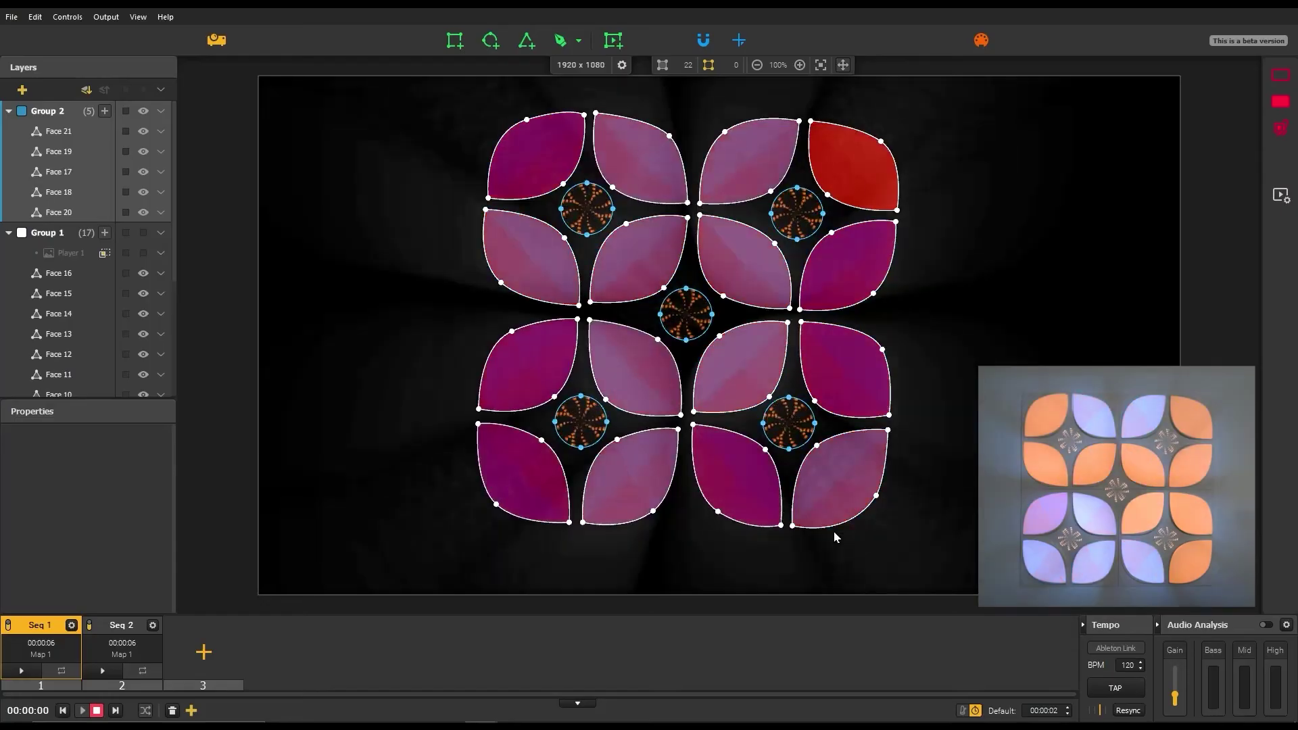
Set Seq 1's God Rays light direction value to 80 and quality to High, and play the sequence
click(71, 624)
click(97, 559)
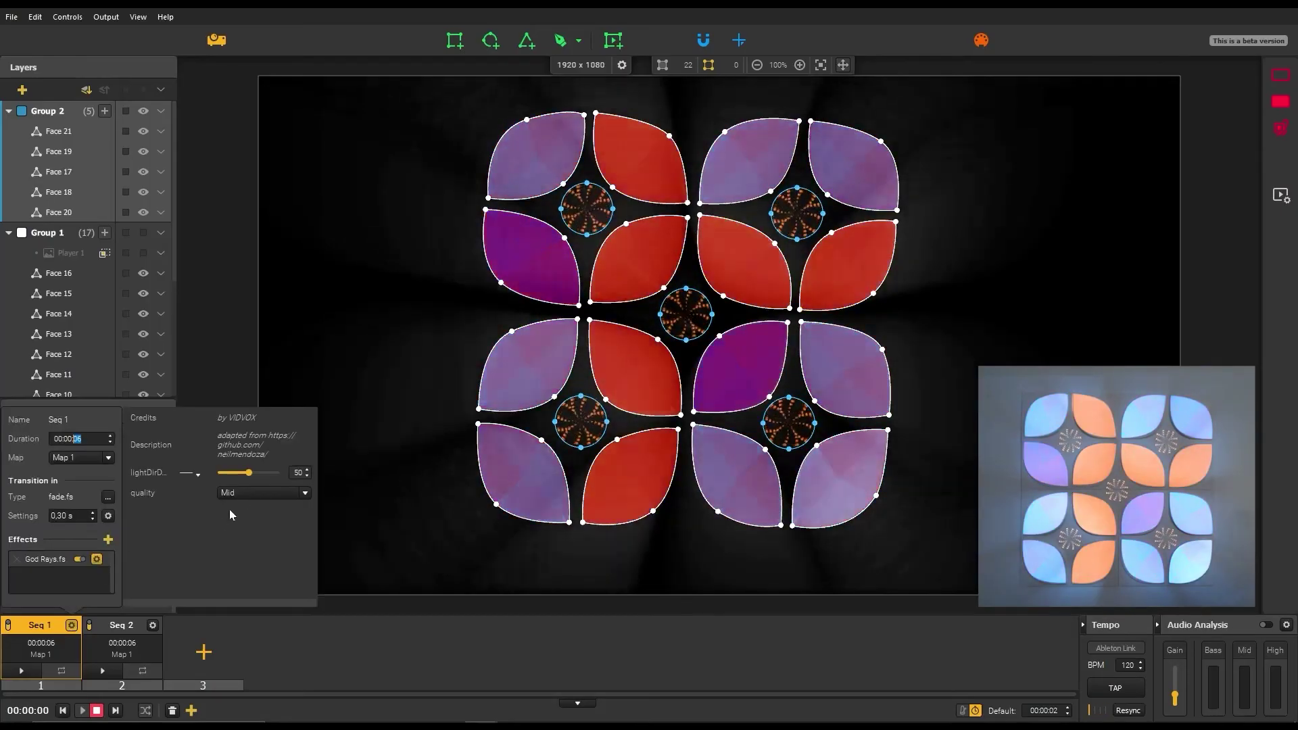
click(270, 494)
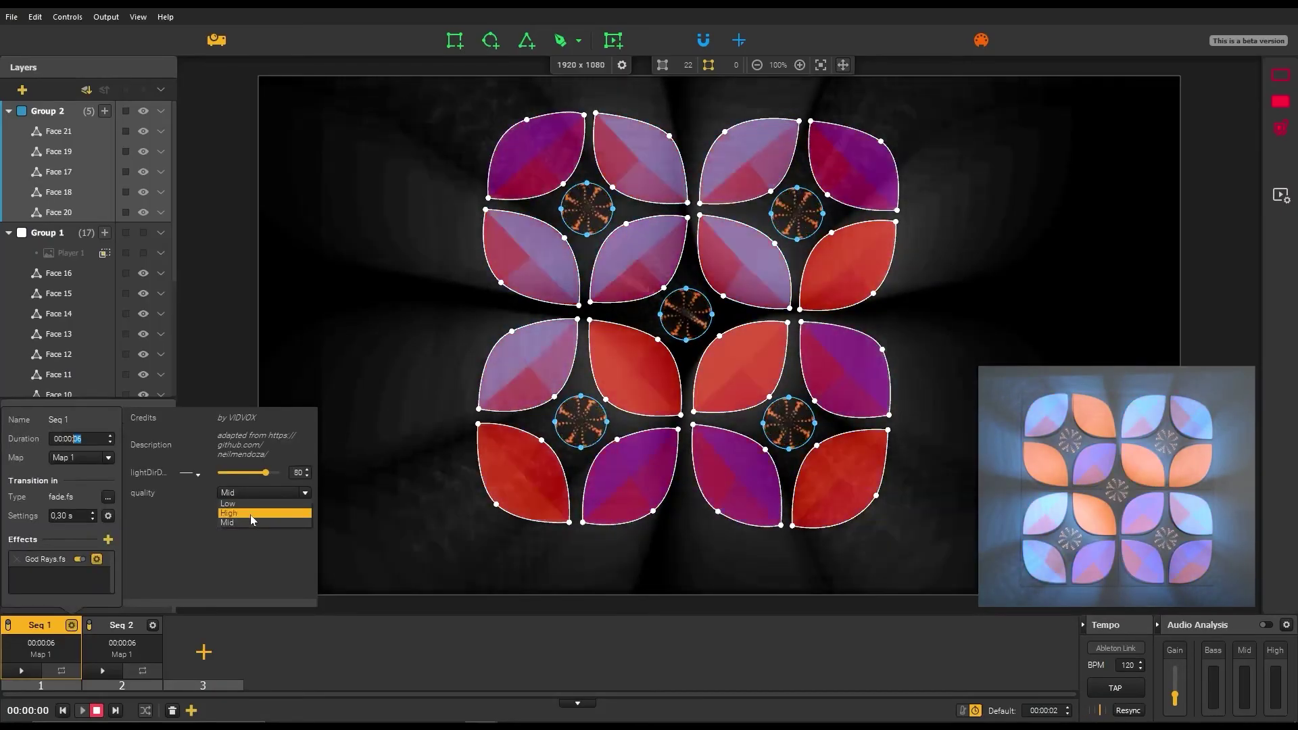
click(250, 513)
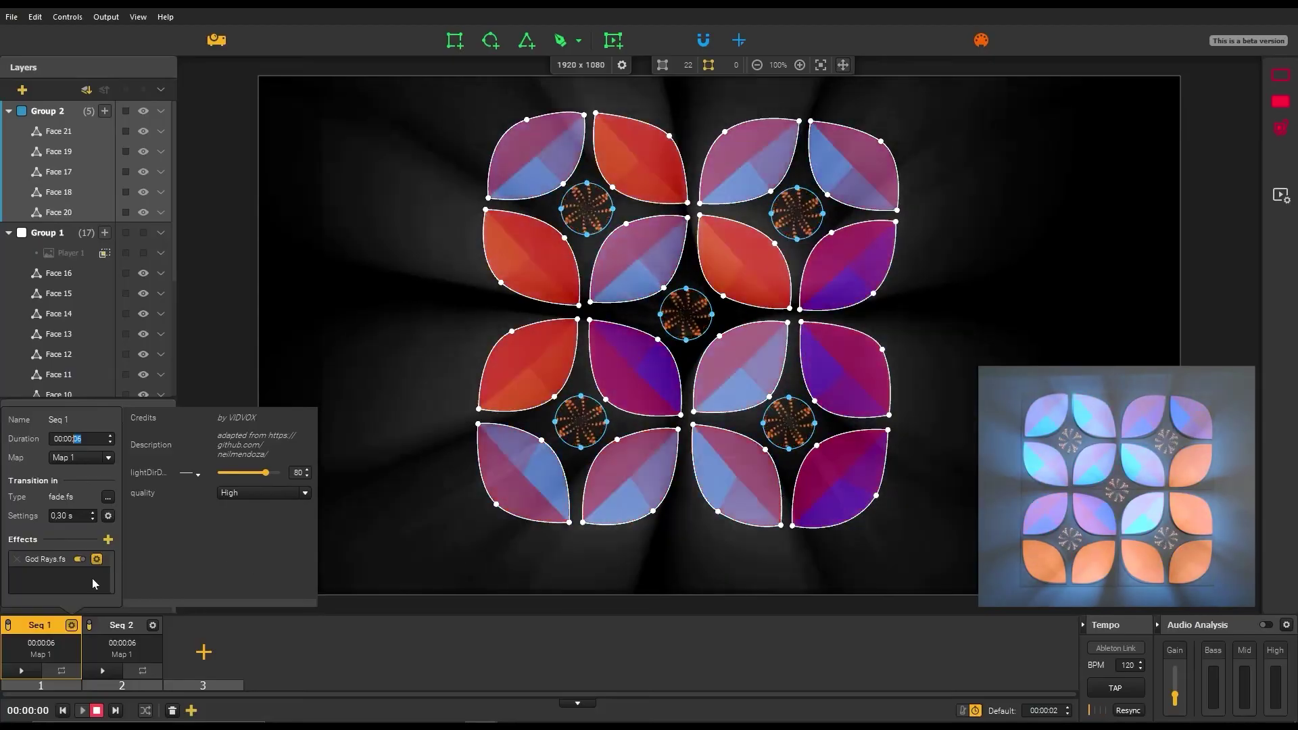
click(88, 588)
click(32, 673)
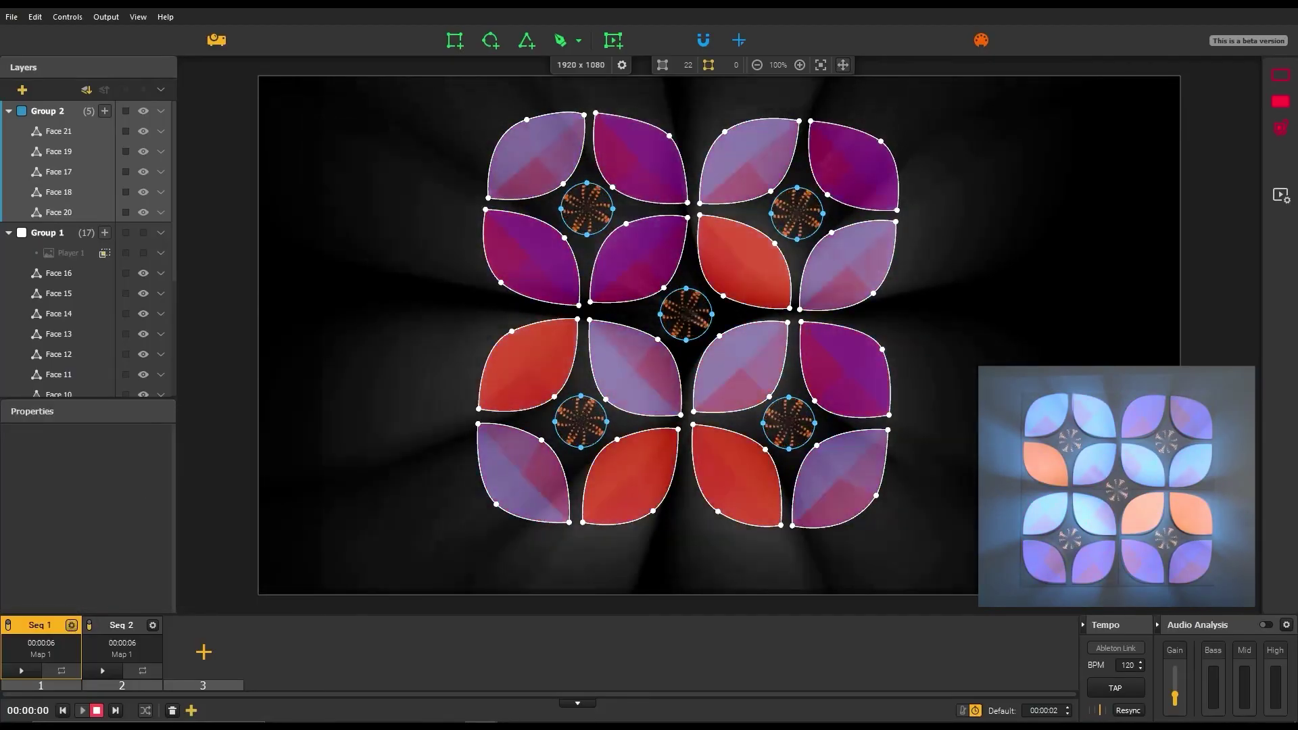